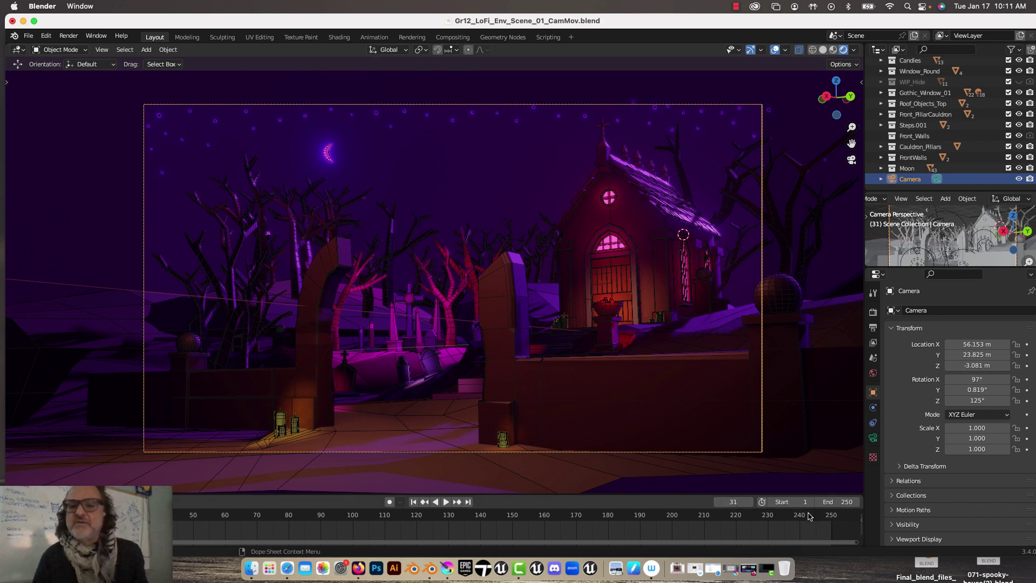
- Set the scene's frame range to start at 0 and end at 72
click(805, 502)
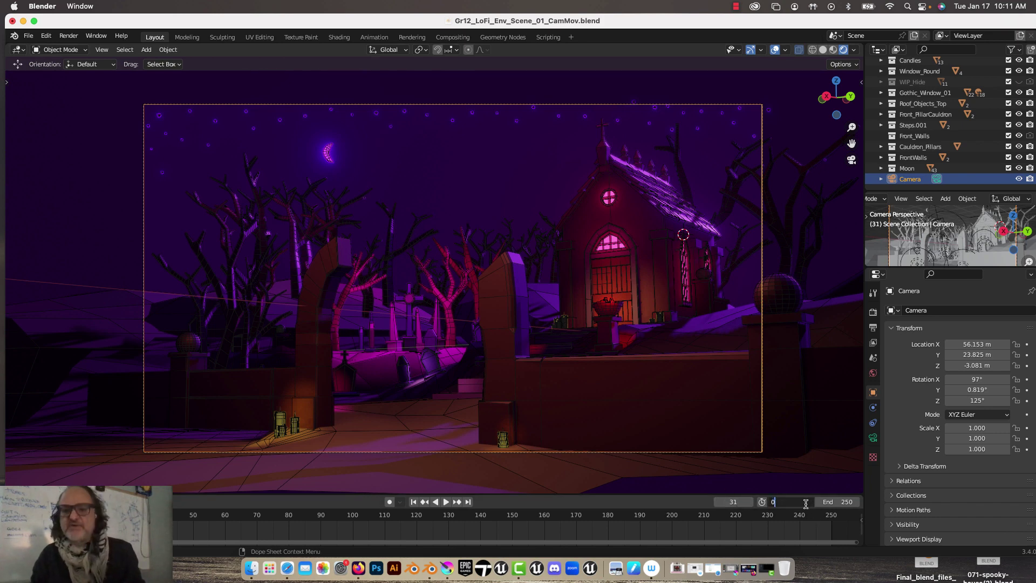
click(850, 504)
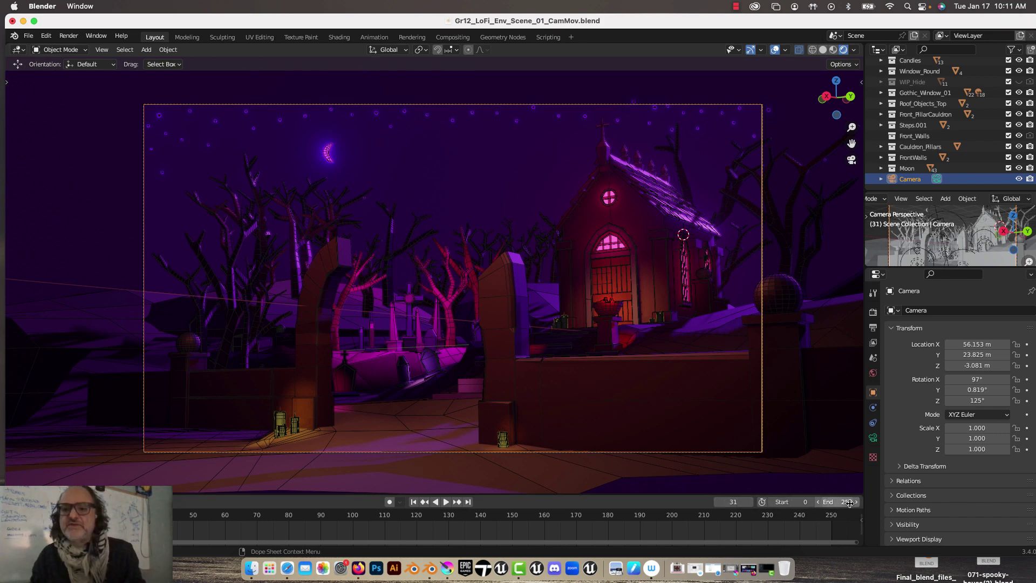
text(72)
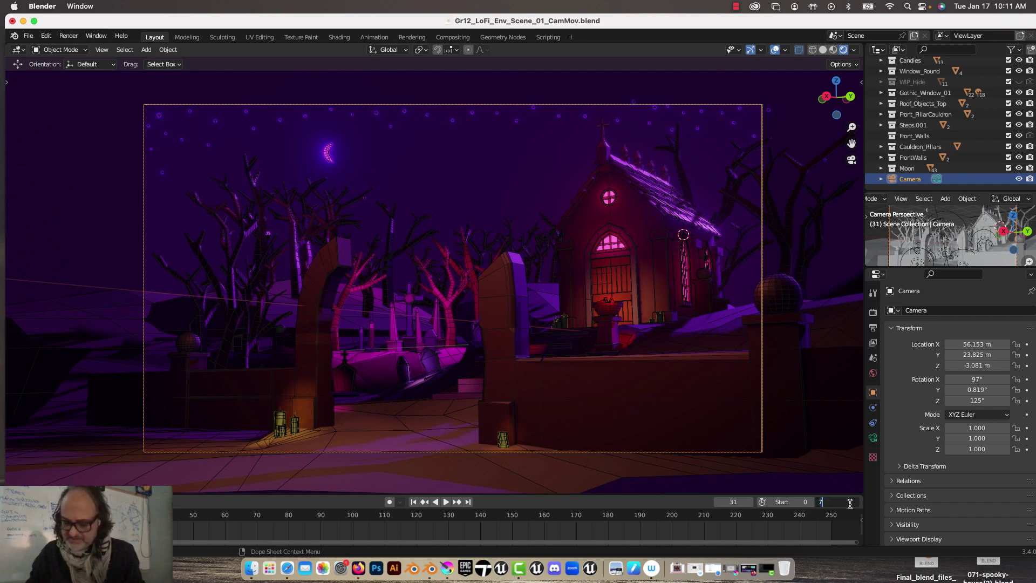
key(Return)
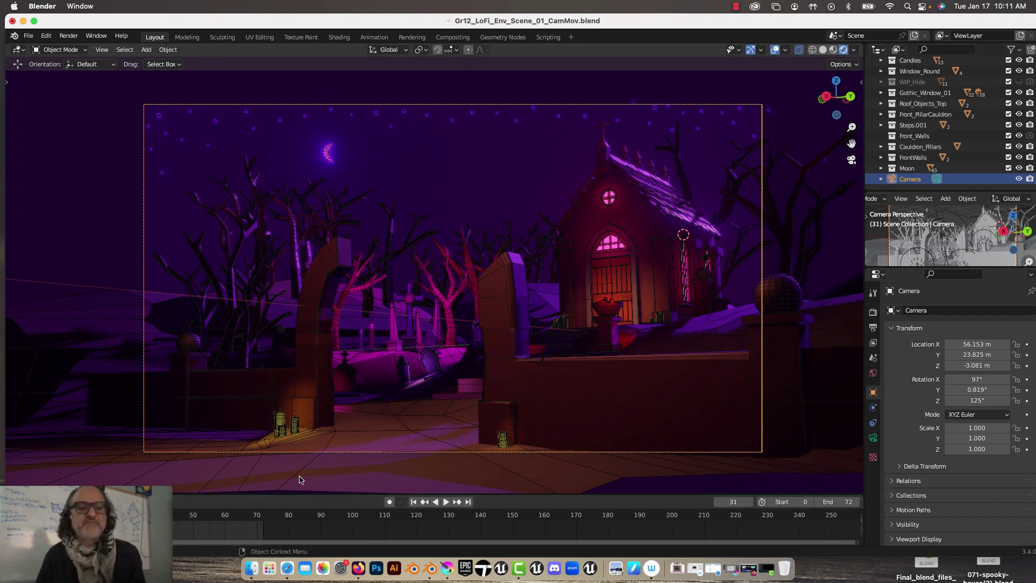
- Make the timeline area taller and fit the 0 to 72 frame range across it
mouse_move(294, 494)
mouse_down()
mouse_move(287, 533)
mouse_move(297, 438)
mouse_move(278, 488)
mouse_move(281, 416)
mouse_move(285, 465)
mouse_up()
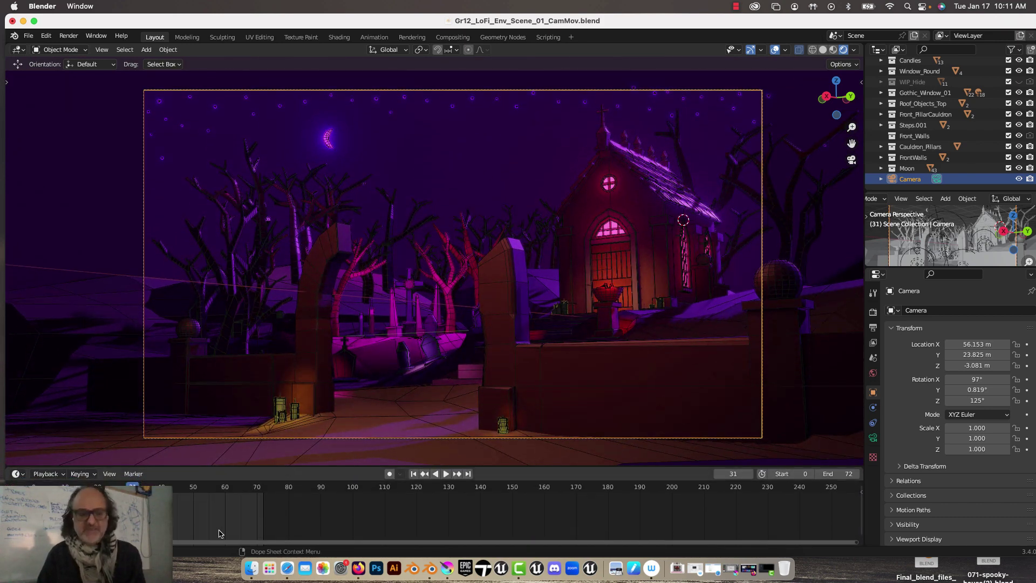
middle_drag(197, 532, 325, 522)
scroll(486, 522, up, 6)
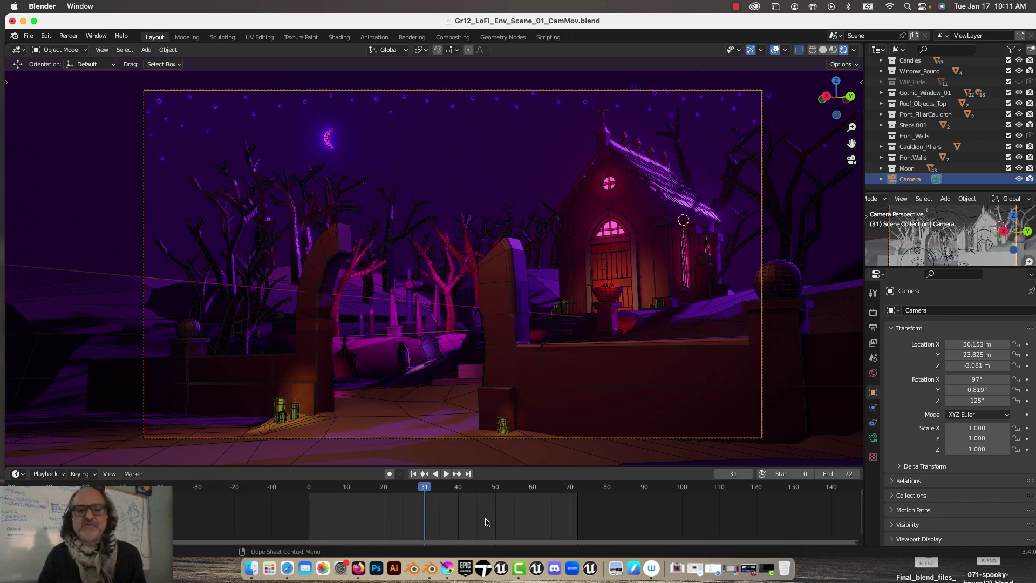
scroll(485, 522, up, 1)
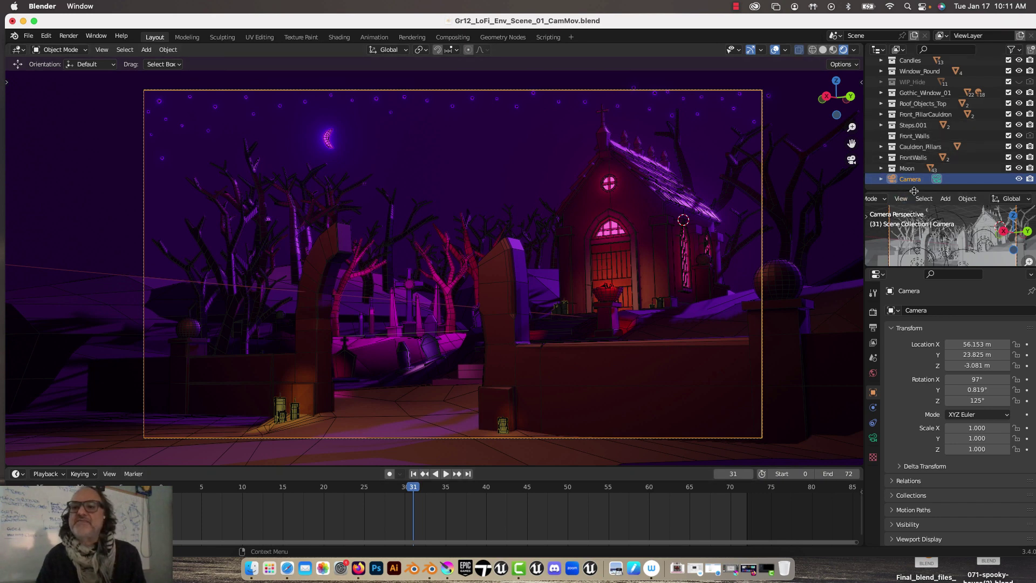
- Make the outliner area taller and expand the Camera object's entry
drag(911, 188, 913, 223)
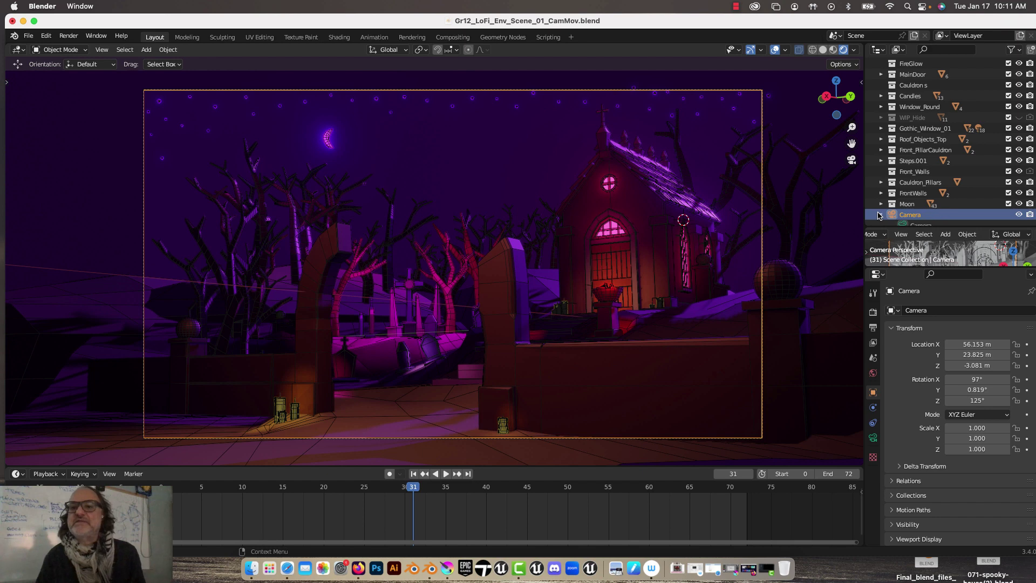
click(881, 215)
scroll(895, 210, down, 1)
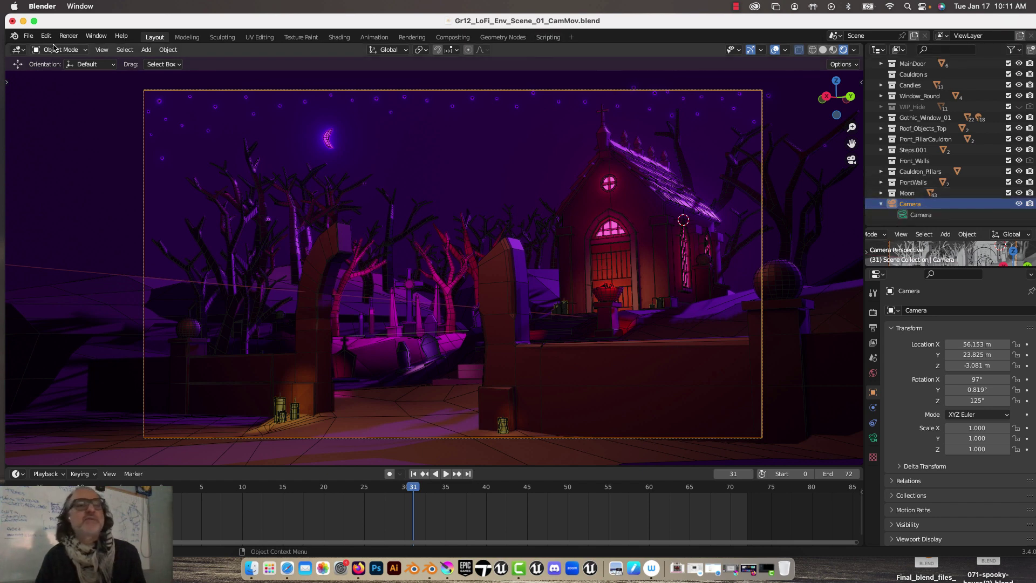
- Enlarge the interface by setting the Resolution Scale to about 1.41 in the preferences, and close them
click(69, 36)
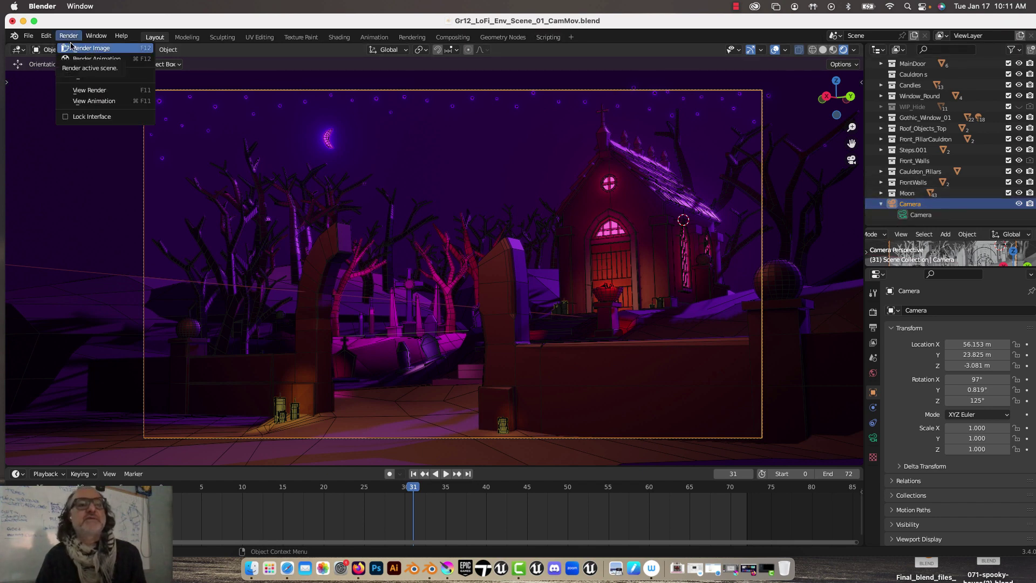
click(46, 36)
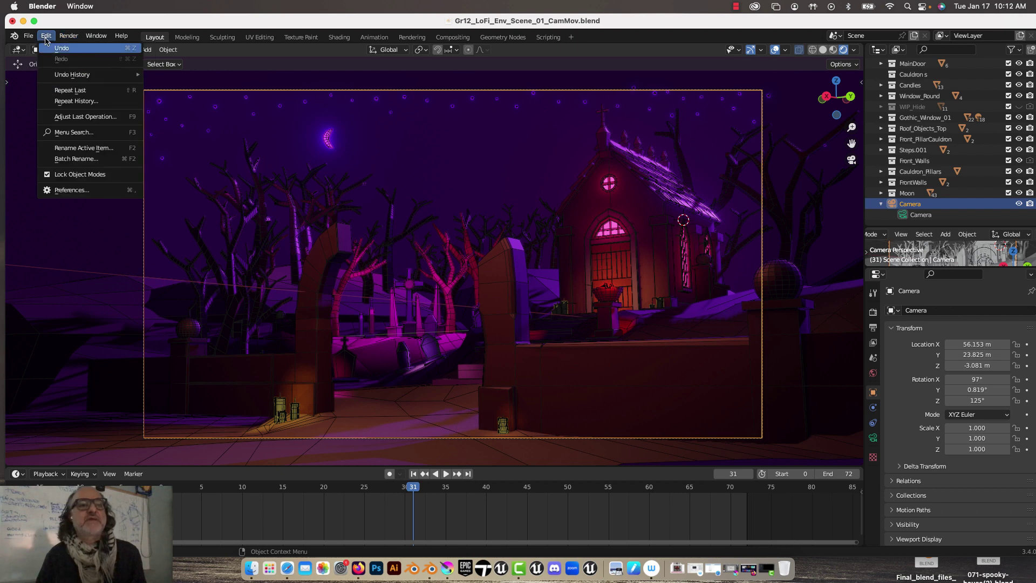
click(60, 193)
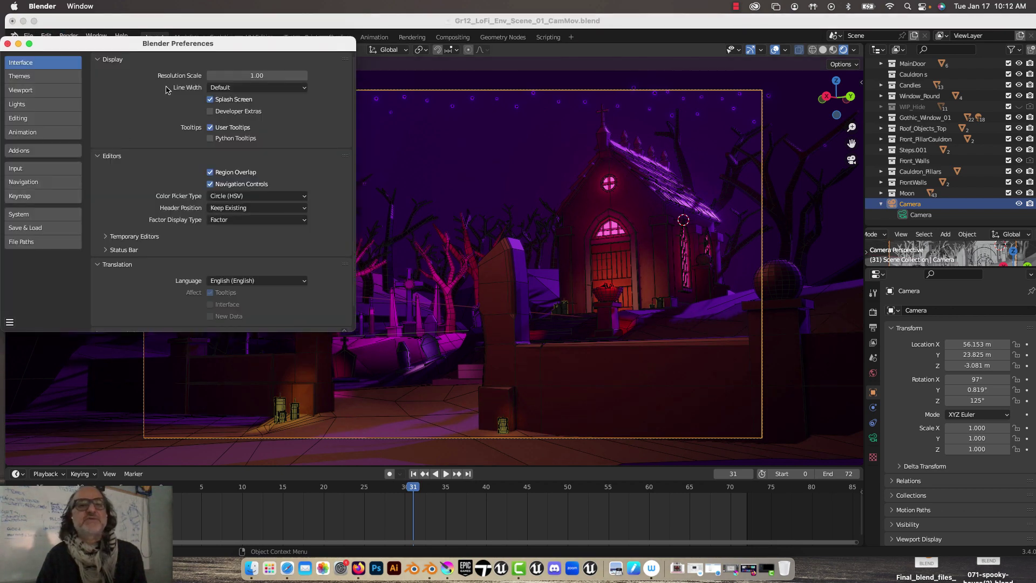
drag(257, 78, 279, 78)
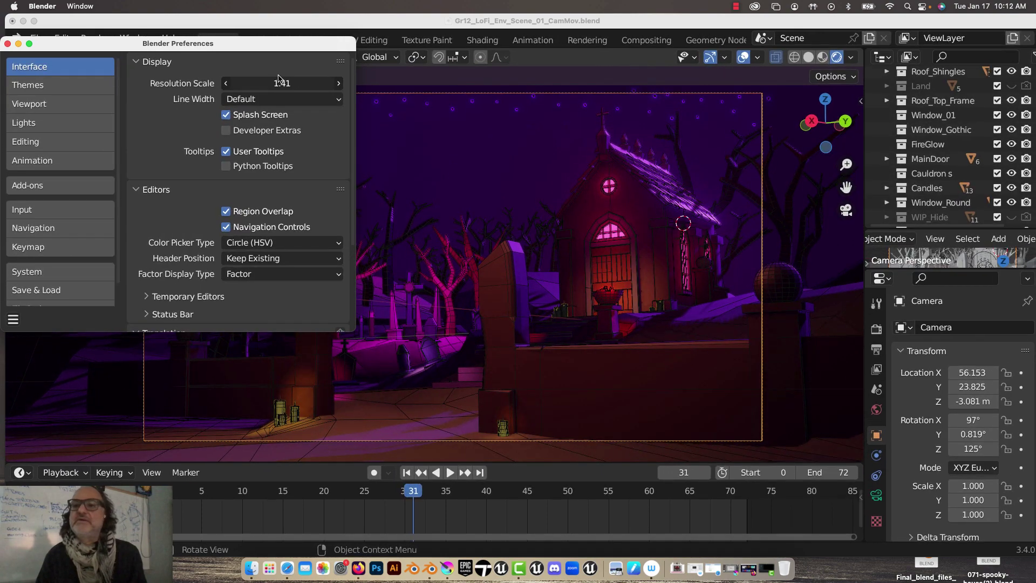
click(7, 44)
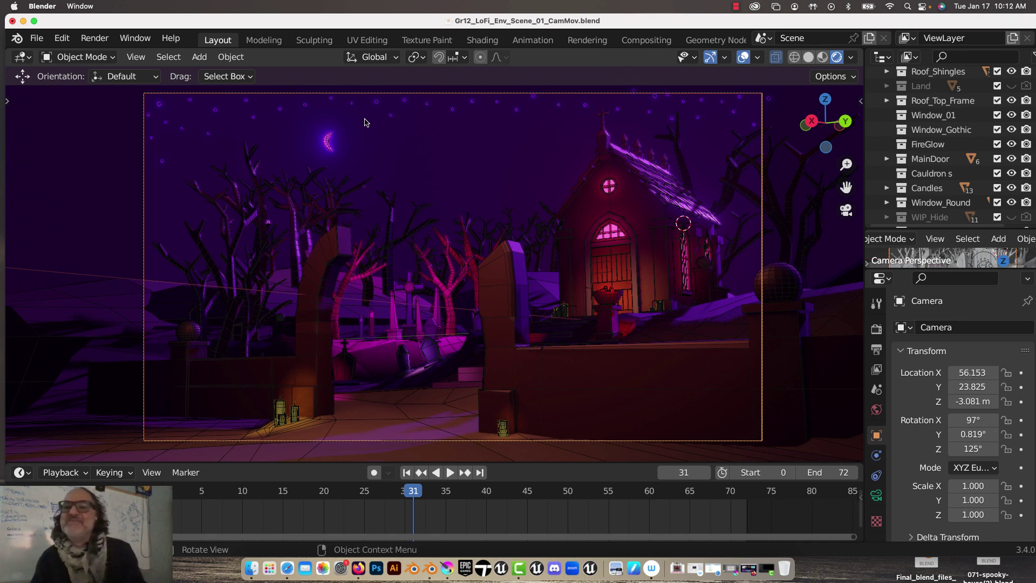
- Insert a Location keyframe for the camera at frame 0
scroll(950, 162, down, 10)
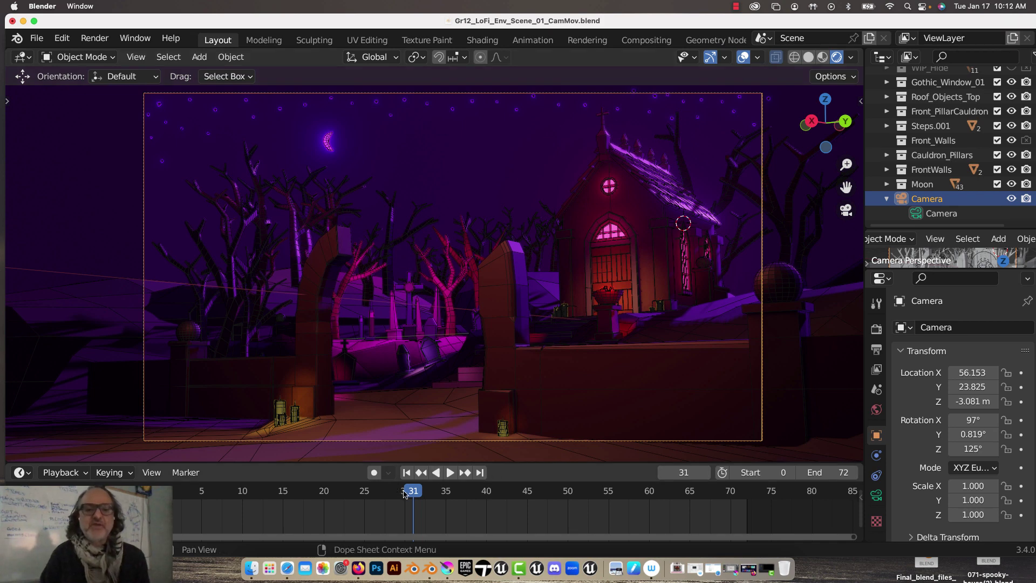
drag(413, 495, 160, 497)
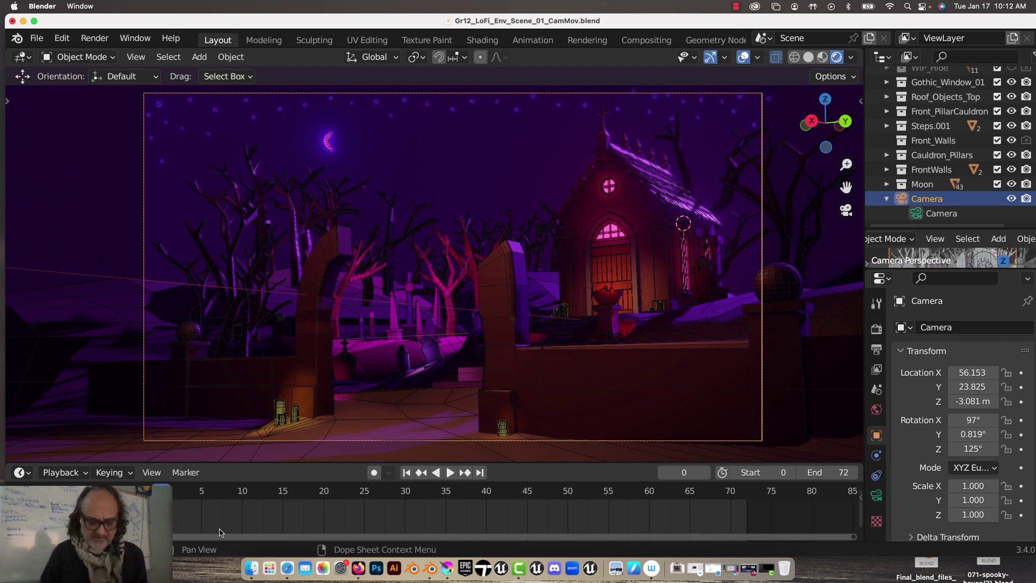
key(i)
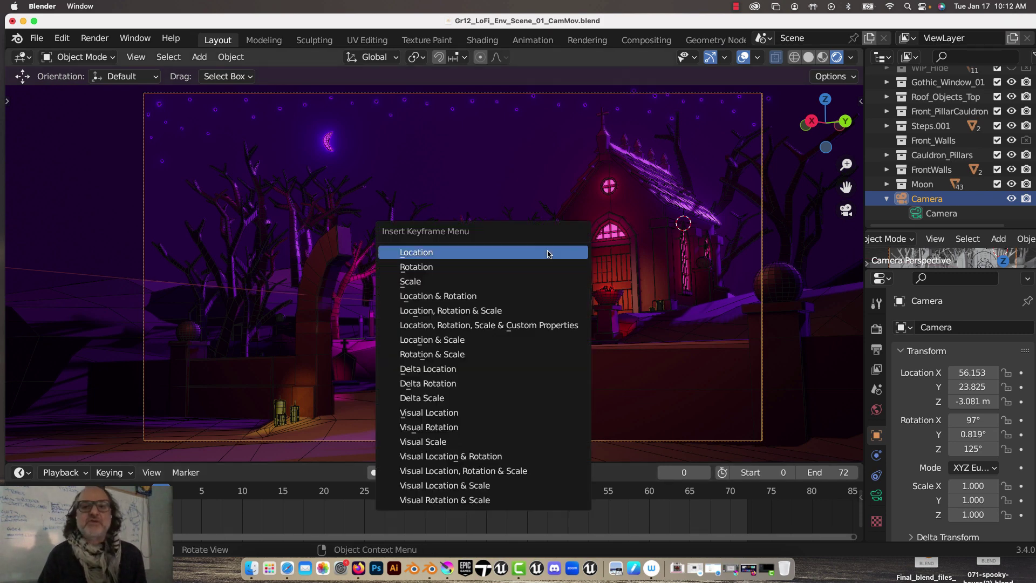
click(547, 253)
- Go to frame 72 and lock the camera to the view so that navigating moves the camera
drag(540, 540, 749, 542)
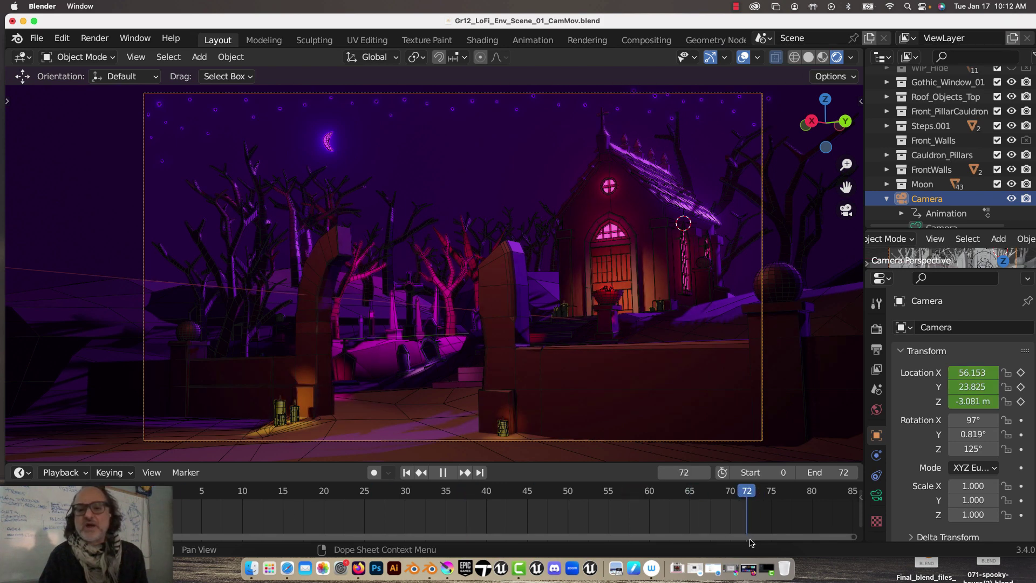
key(space)
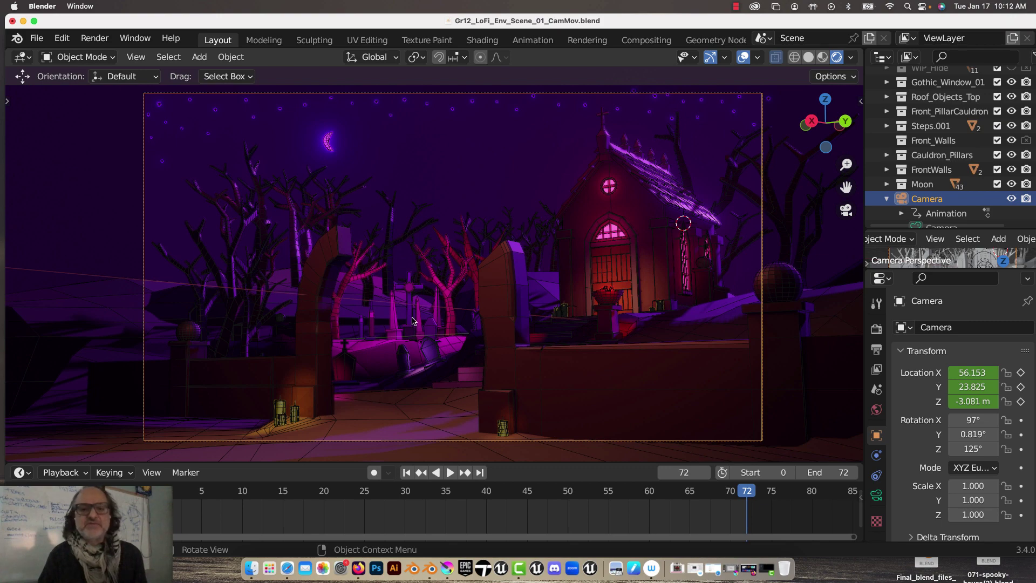
click(846, 210)
click(846, 209)
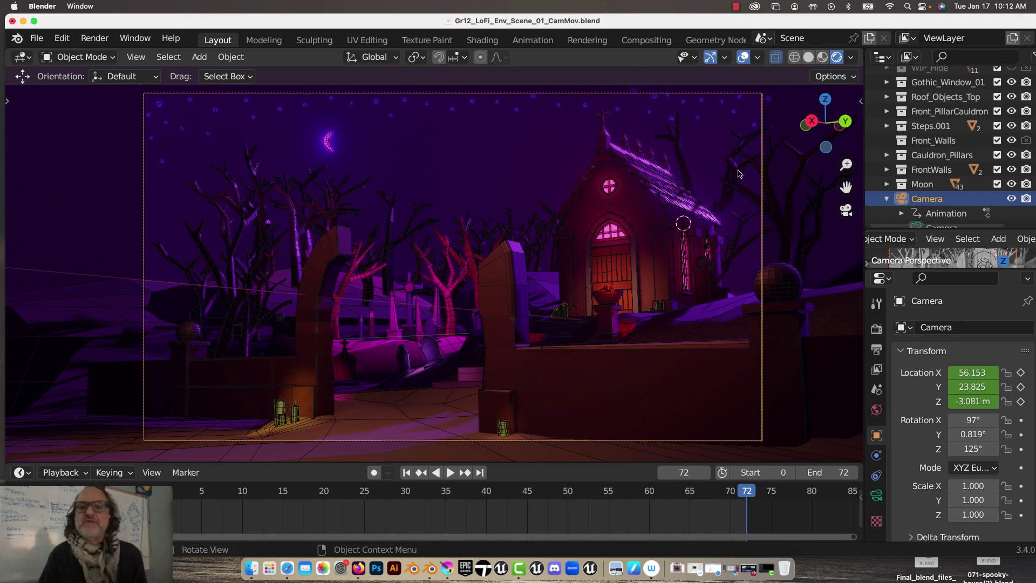
key(n)
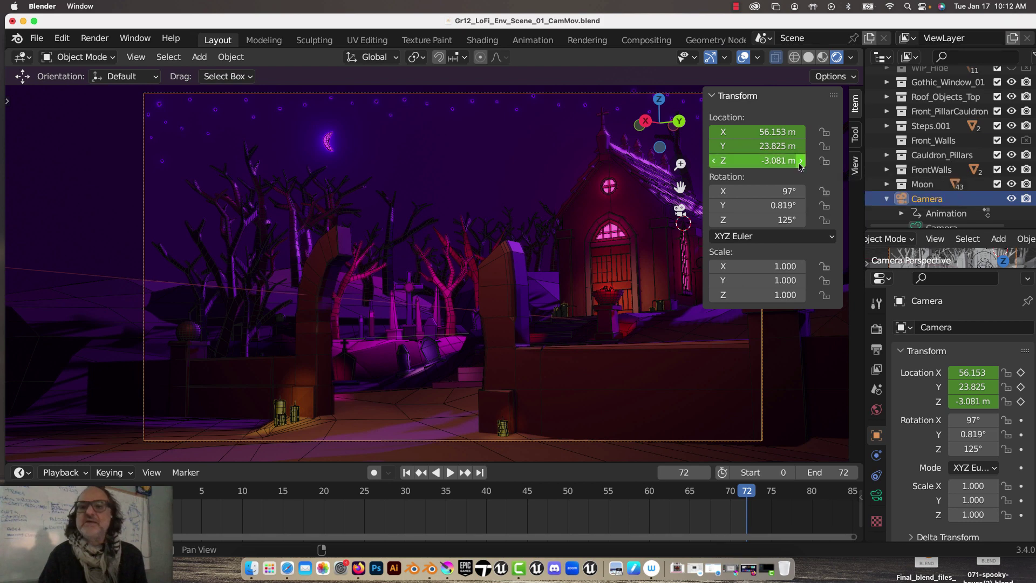
click(856, 166)
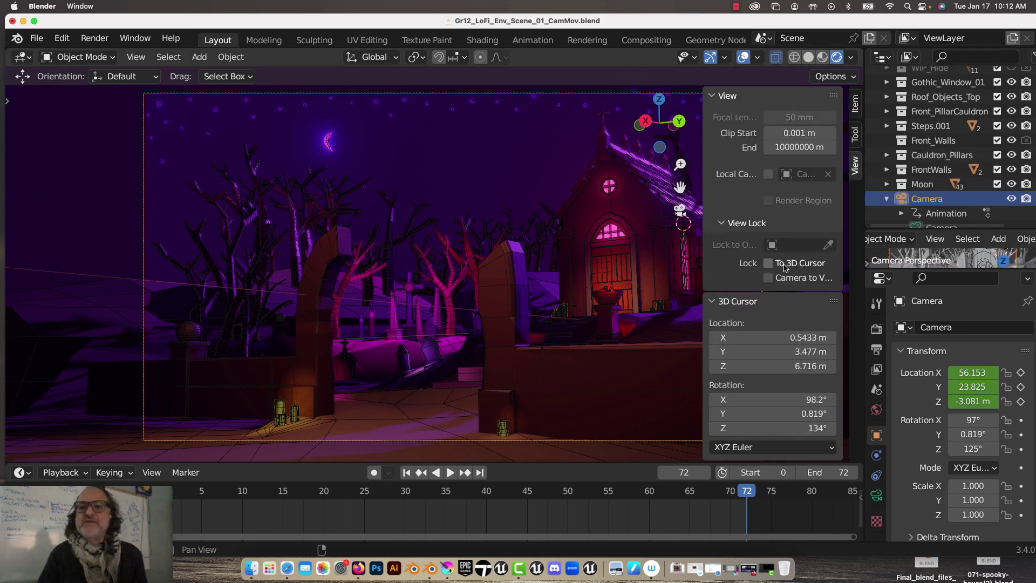
click(767, 279)
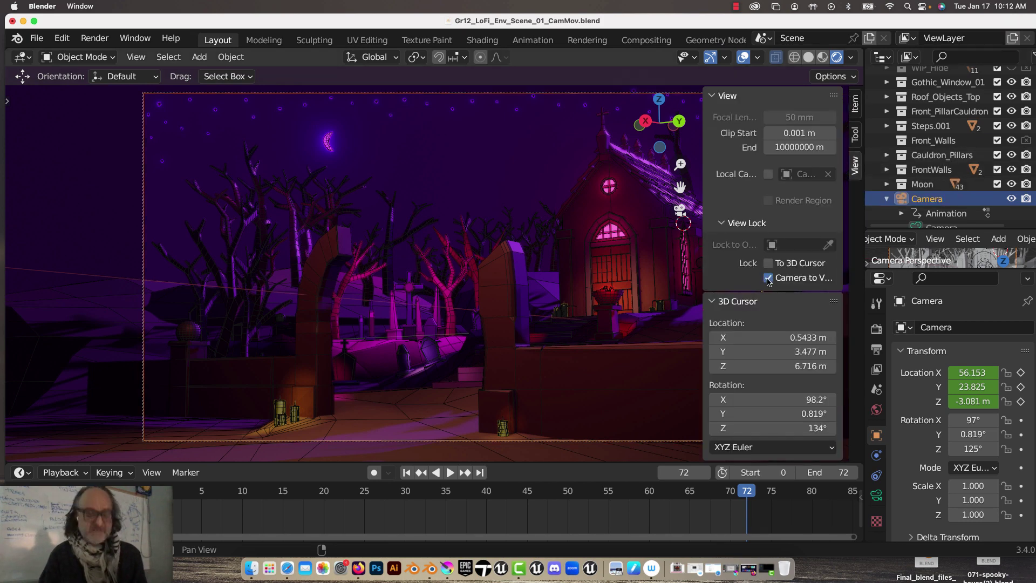
key(n)
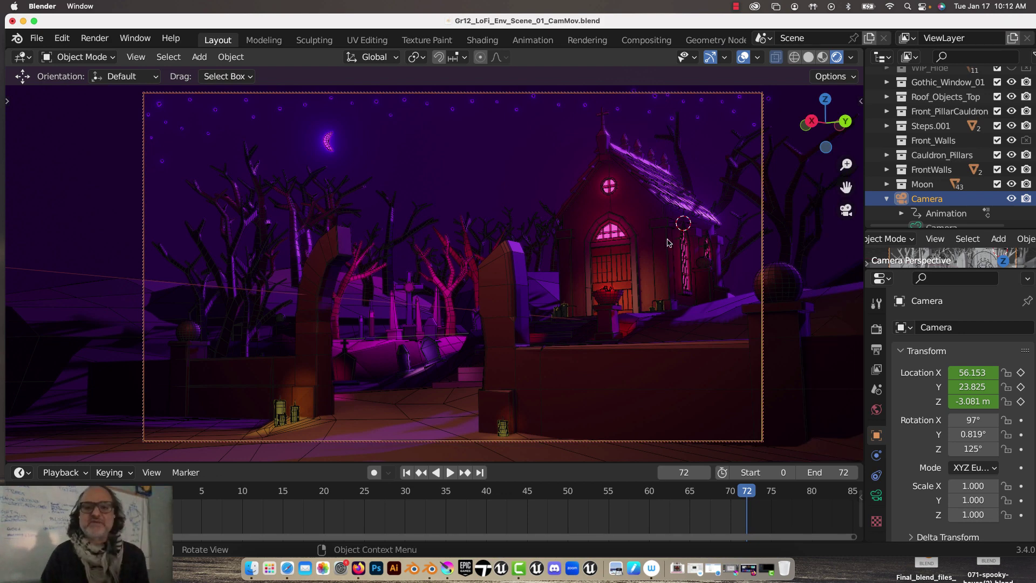
- Reframe the camera on the chapel door between the gate pillars, at about X 52.5, Y 10.5, Z -3.5 m with Z rotation 111°
scroll(558, 266, up, 5)
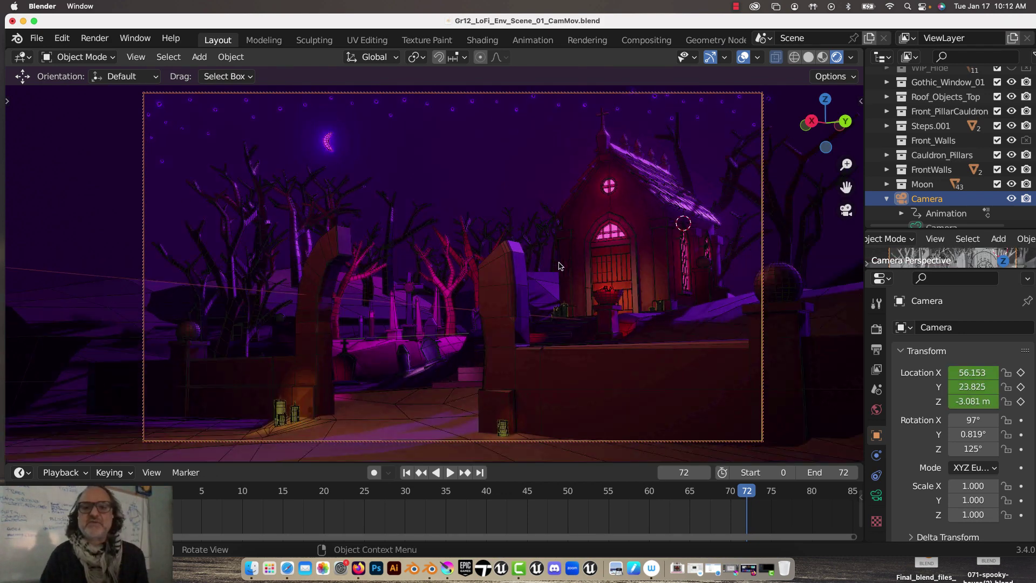
key(shift)
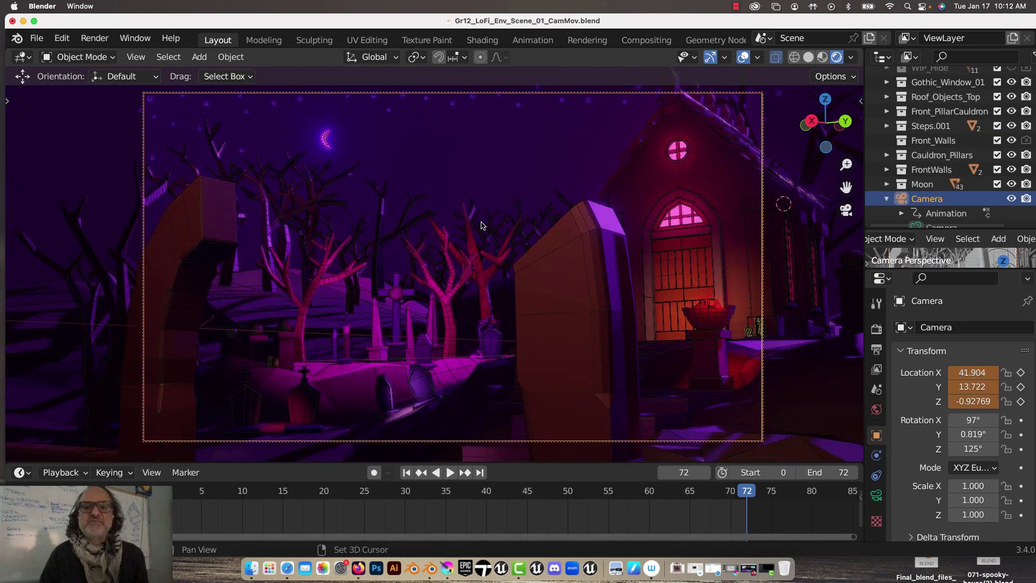
middle_drag(482, 225, 440, 262)
scroll(384, 250, down, 1)
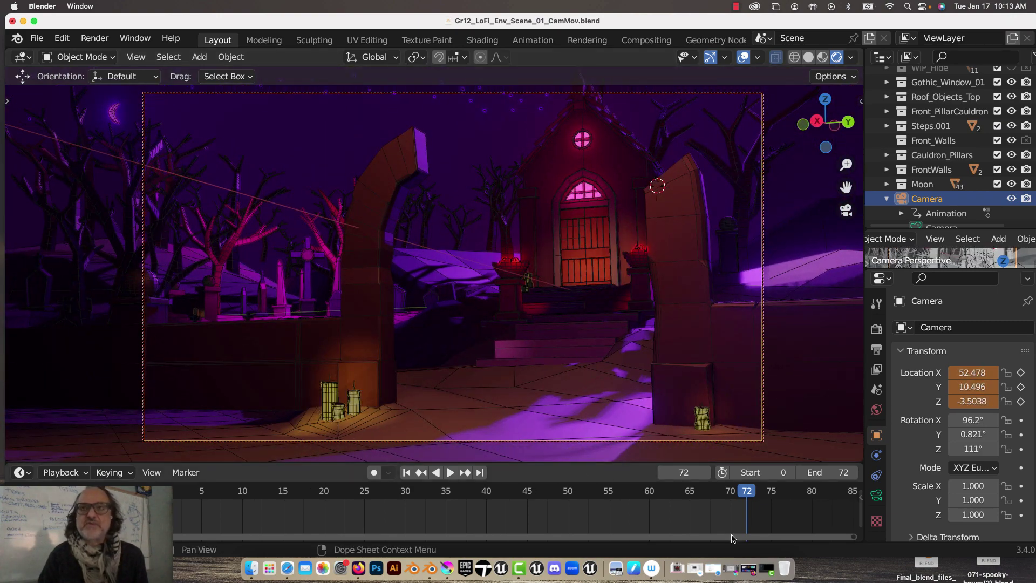
- Insert a Location keyframe for the camera's new position at frame 72
key(i)
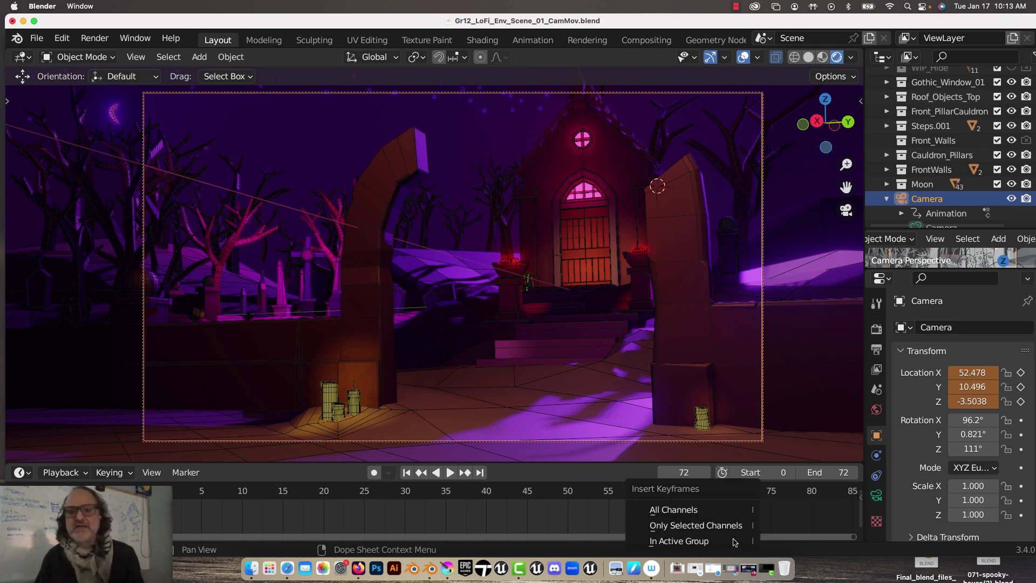
click(734, 542)
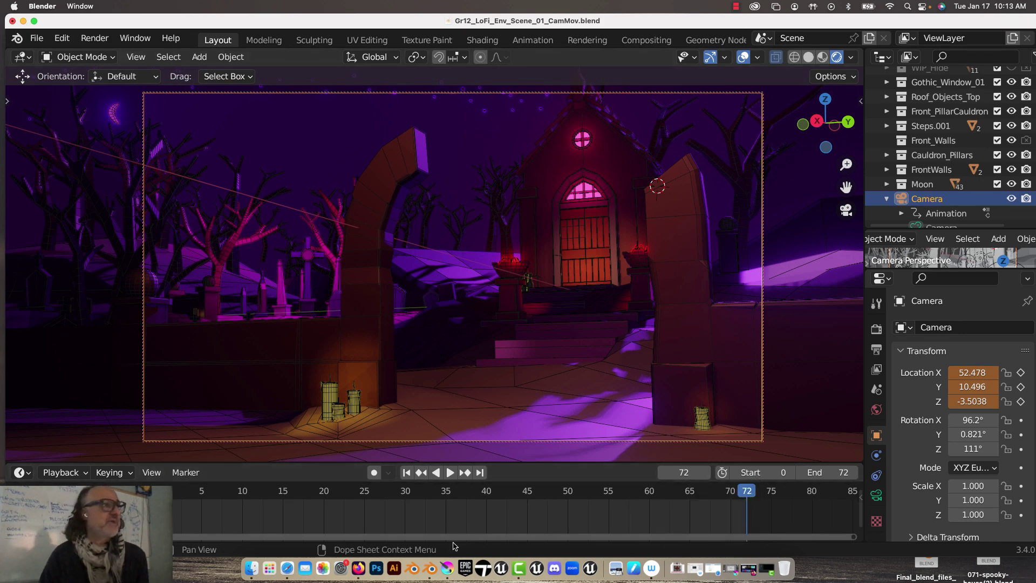
key(i)
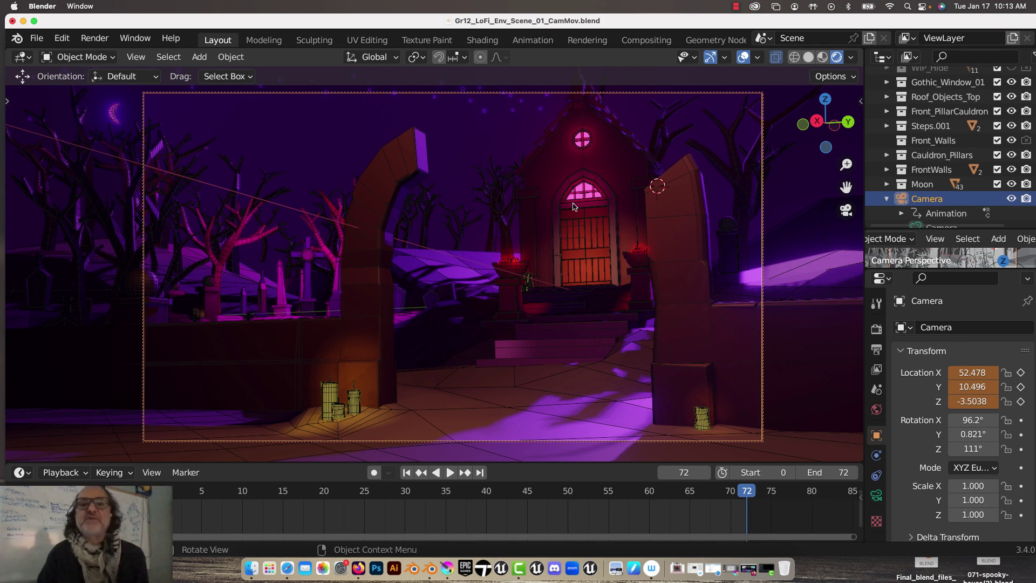
key(i)
click(541, 204)
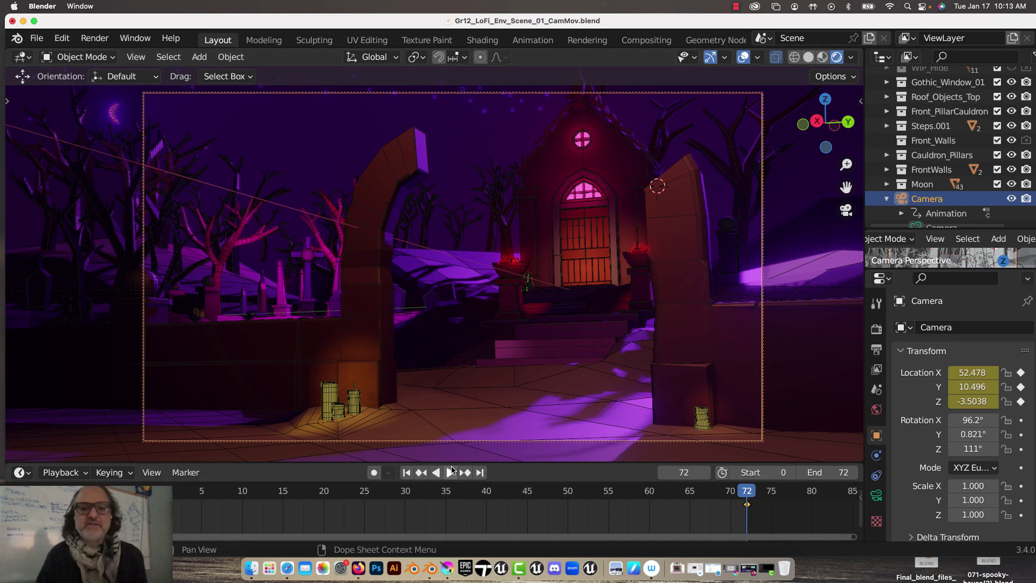
- Play the camera animation to check the move, and stop it back at frame 0
click(451, 473)
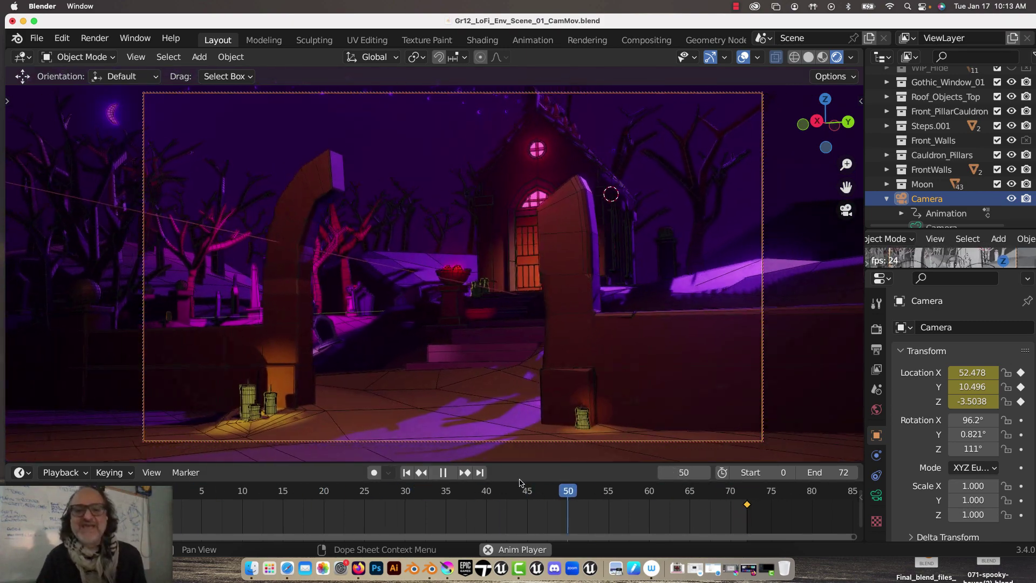
key(space)
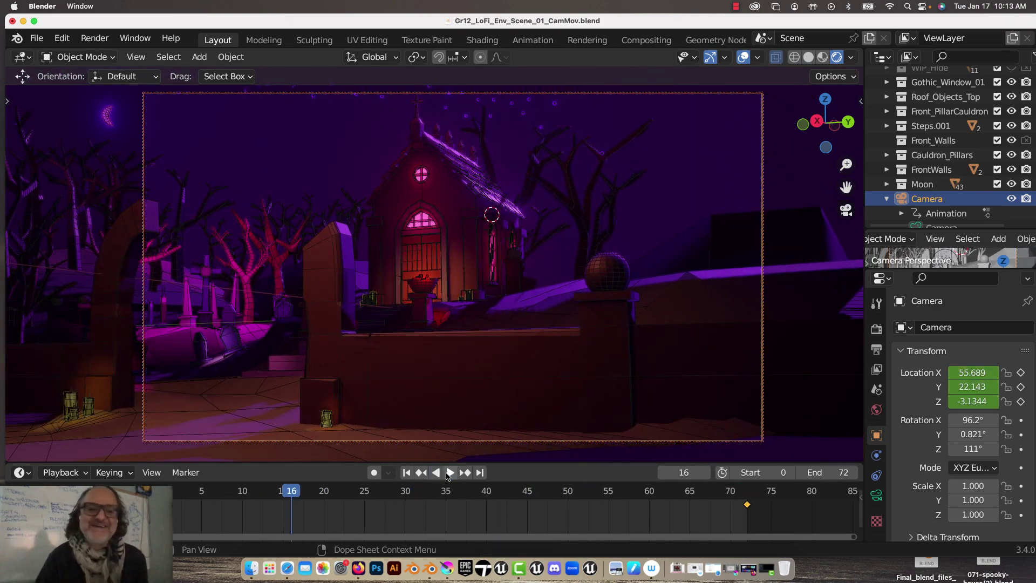
key(space)
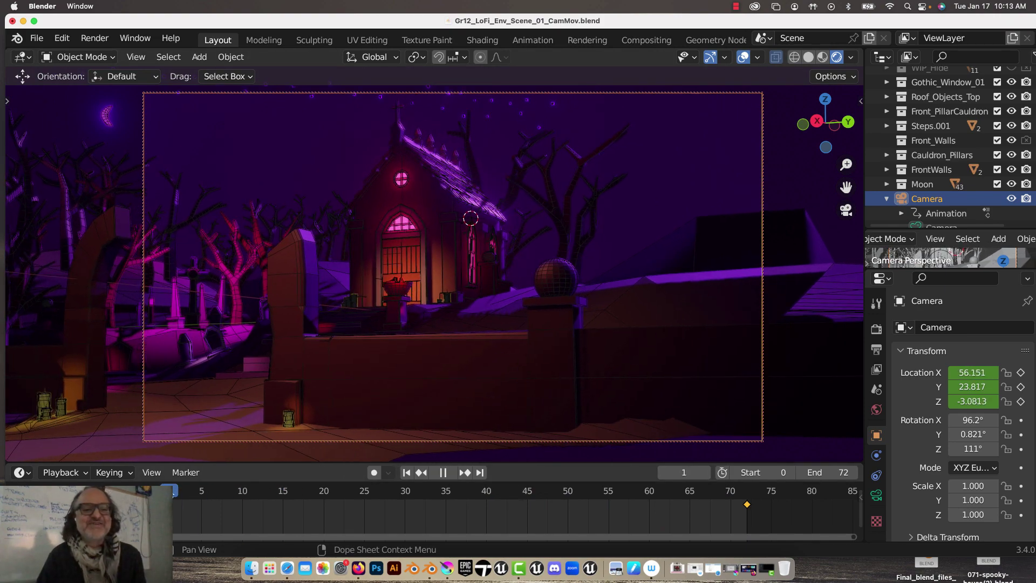
key(shift+Left)
key(space)
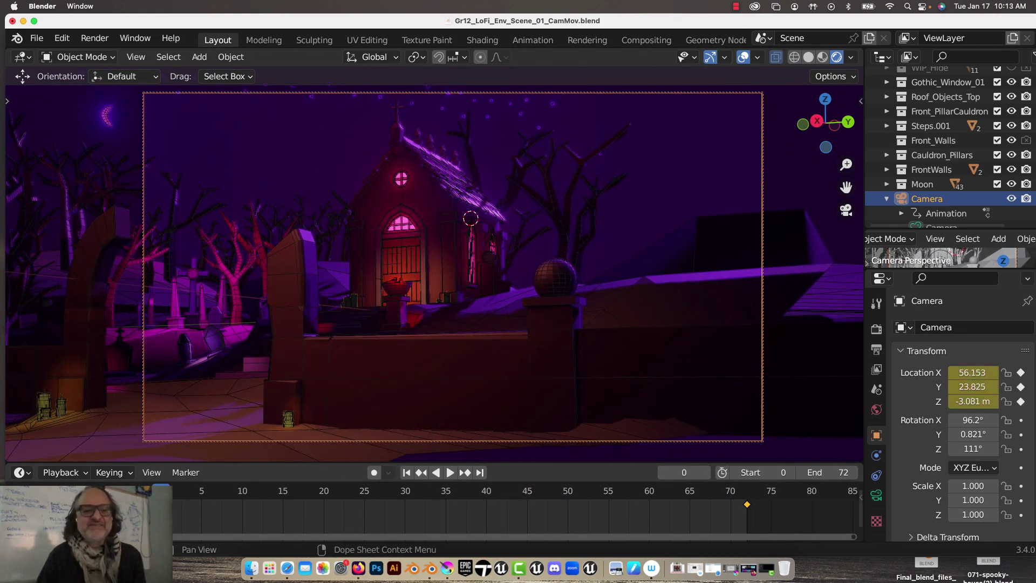
- Turn on Auto Keying and play the camera animation, stopping it at frame 40
mouse_move(161, 491)
mouse_down()
mouse_move(760, 531)
mouse_move(435, 499)
mouse_move(163, 496)
mouse_up()
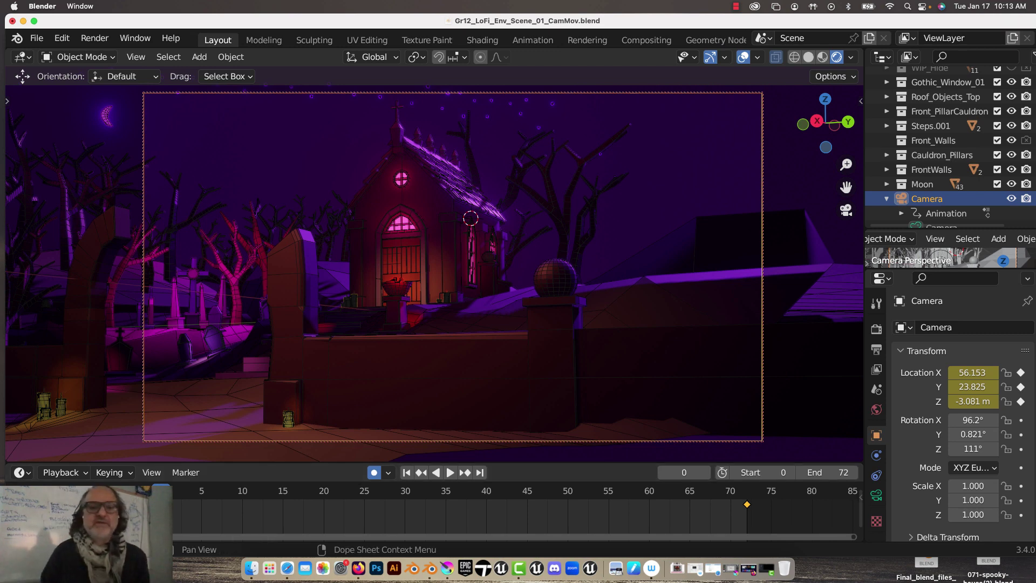
key(space)
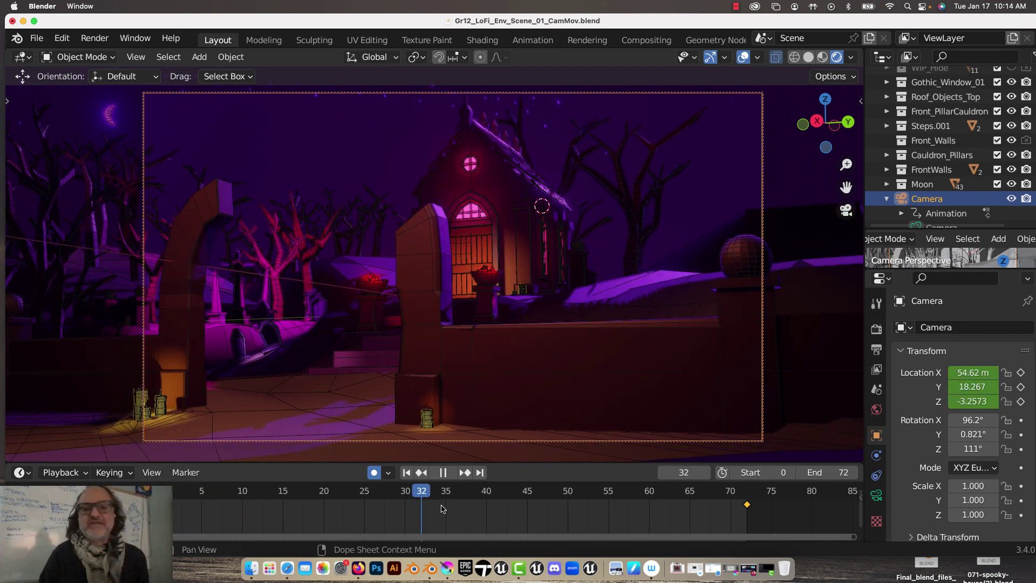
key(space)
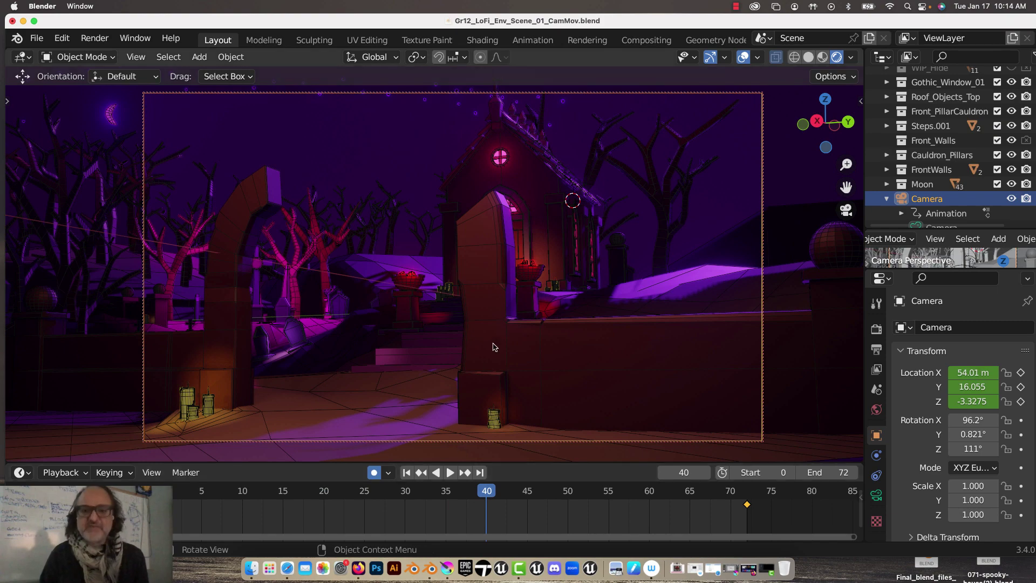
- Reframe the camera at frame 40 to about X 52.9, Y 19.0, Z -3.3 m and insert a keyframe there
scroll(527, 325, up, 2)
shift+middle_drag(526, 325, 499, 331)
key(i)
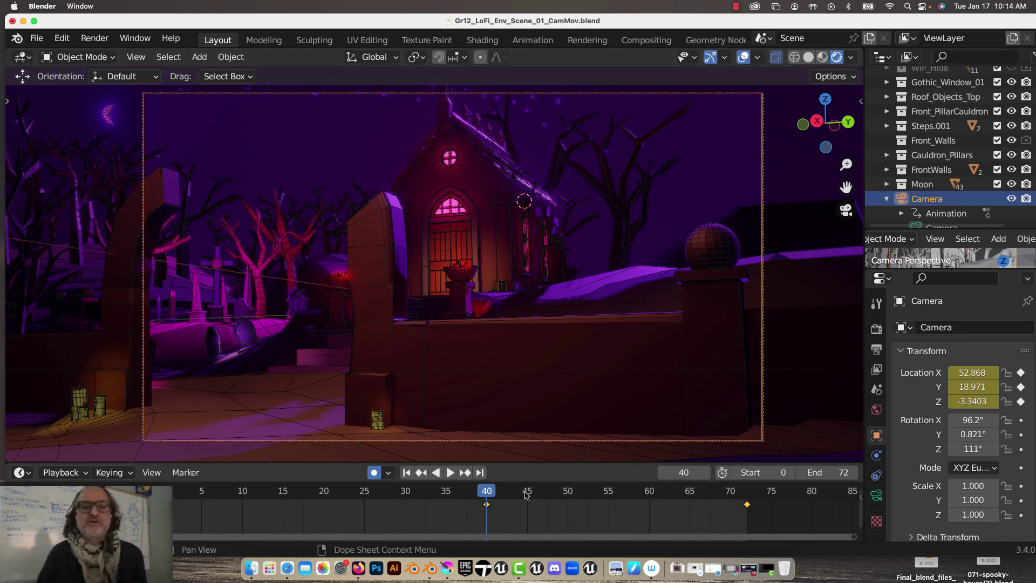
- Replay the move, go to frame 72 and keyframe the camera reframed at about X 49.8, Y 17.2, Z -2.1 m with Z rotation 117°
drag(490, 495, 330, 520)
key(space)
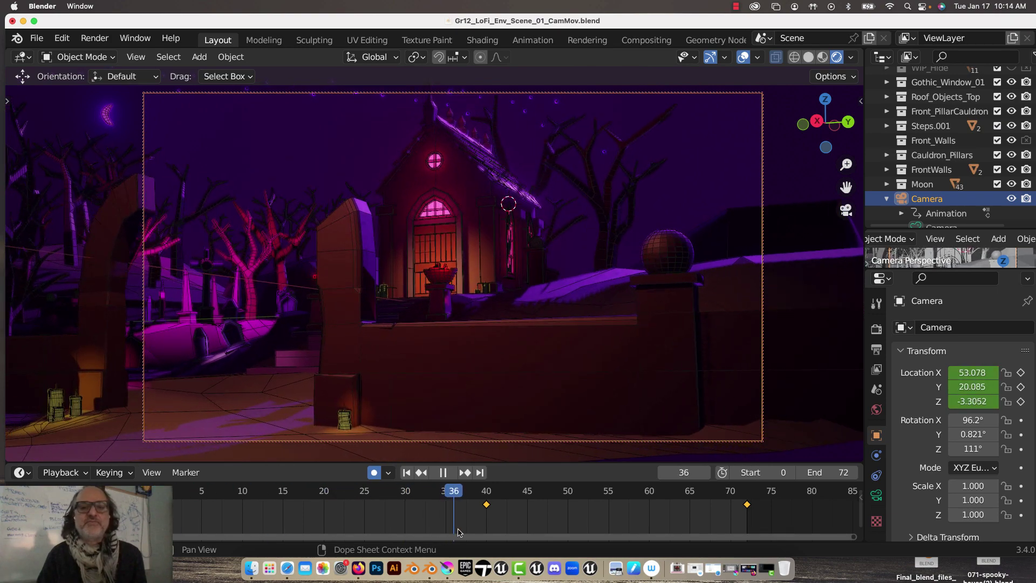
drag(525, 529, 745, 529)
key(space)
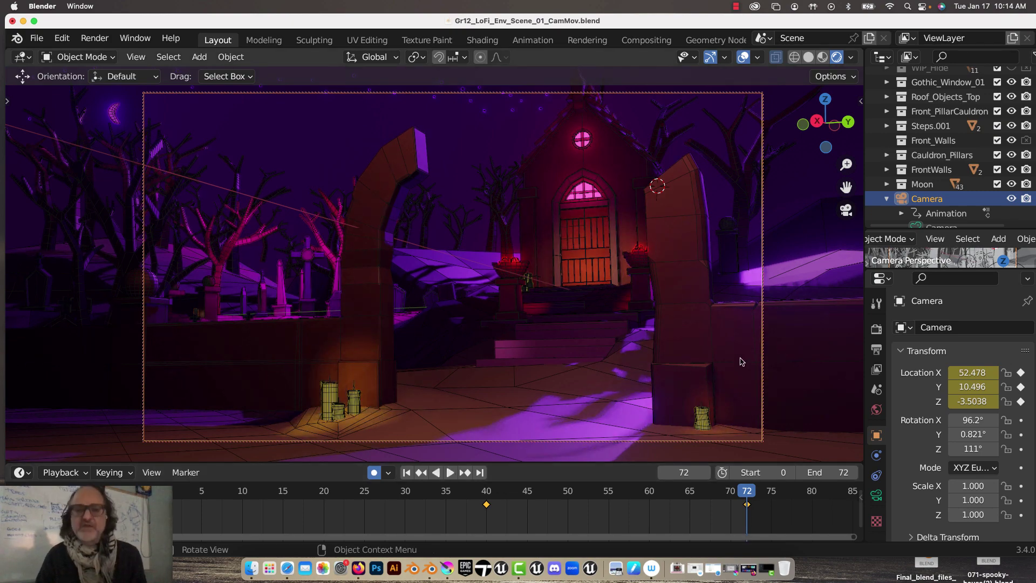
shift+middle_drag(702, 296, 480, 286)
key(i)
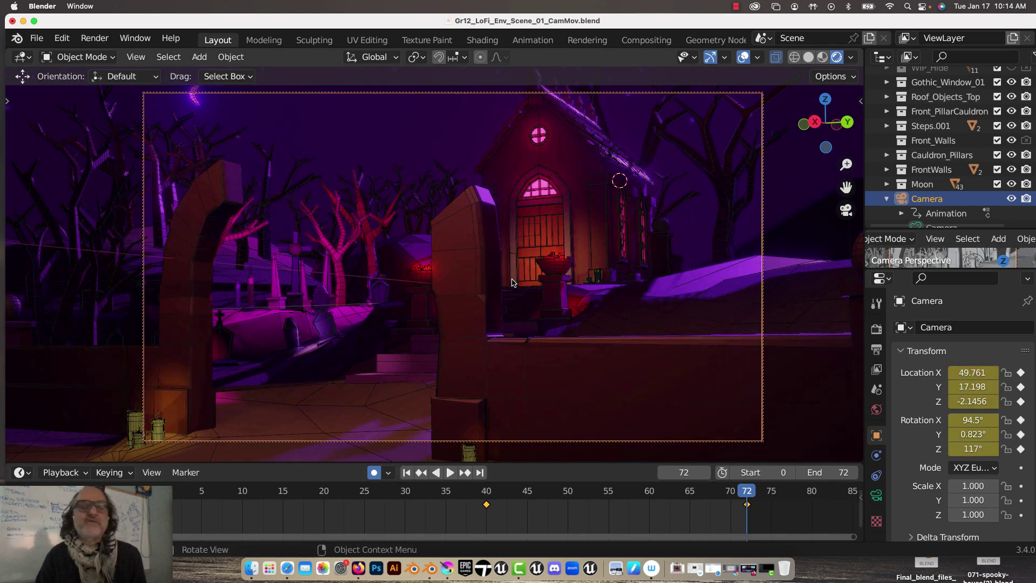
- Delete the camera keyframe at frame 40 and replay the camera move
drag(745, 499, 84, 485)
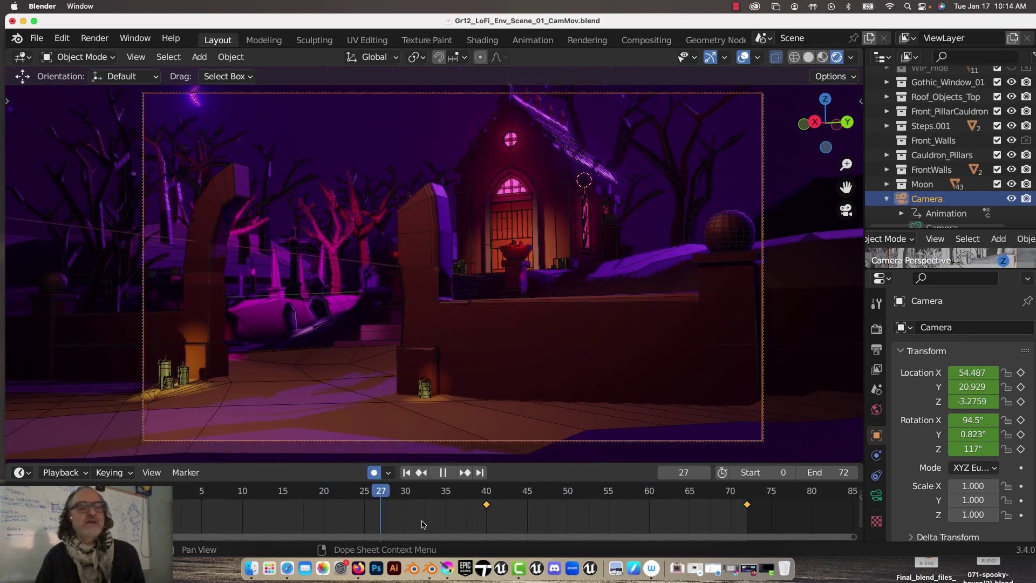
key(space)
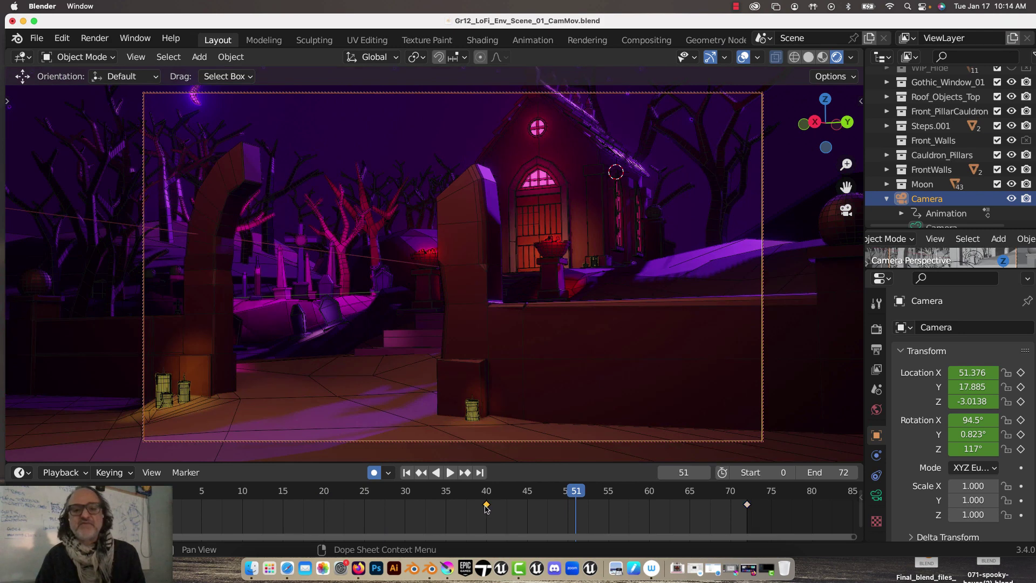
key(Delete)
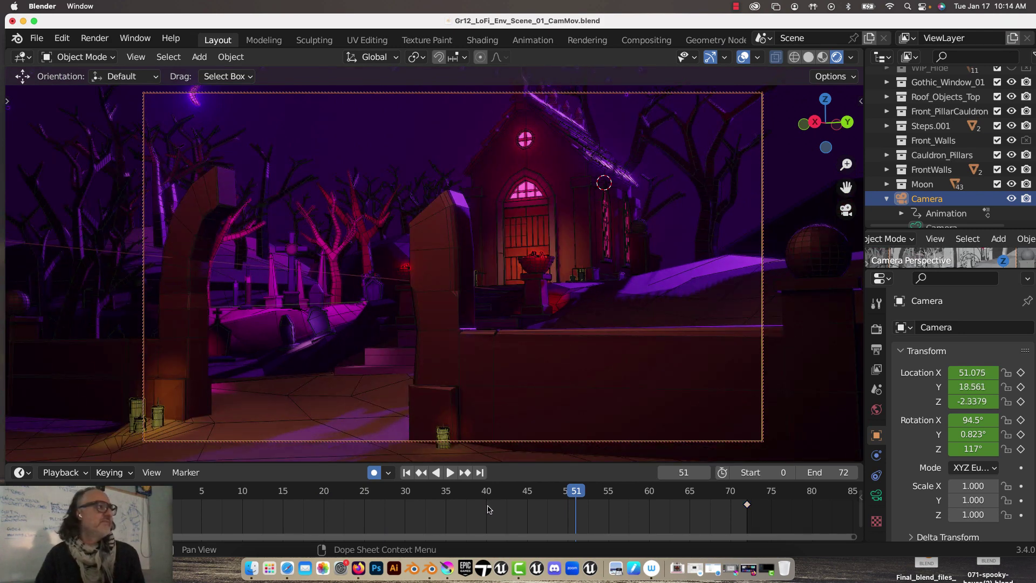
key(space)
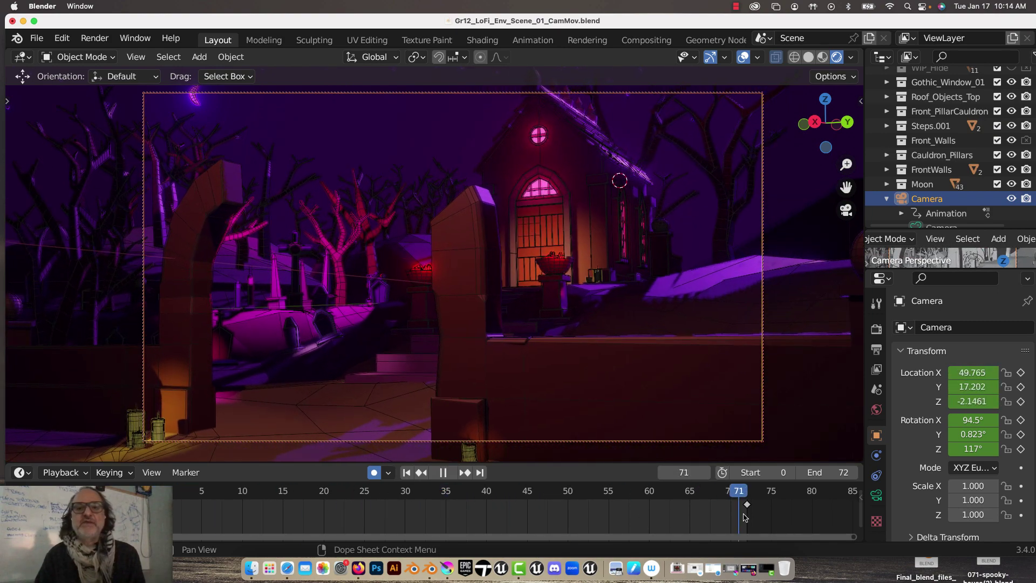
key(space)
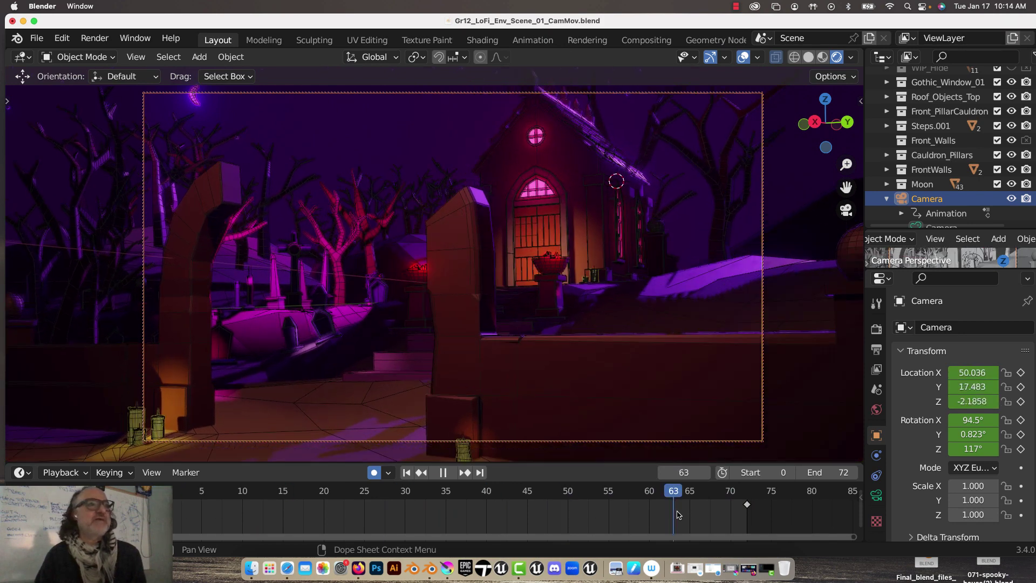
- Display the scene's output settings down to the output path, with more height for the properties editor
click(95, 39)
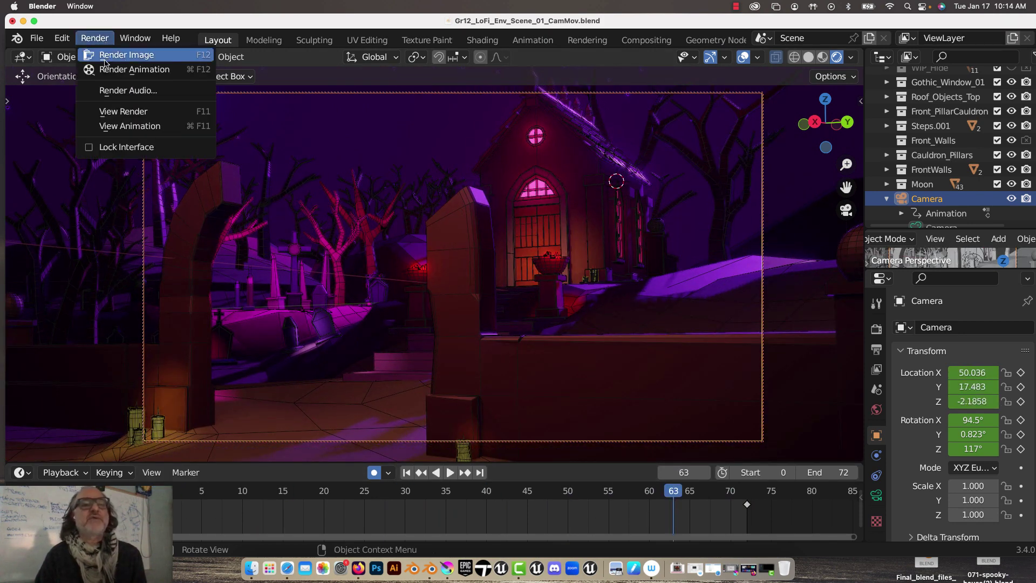
click(876, 351)
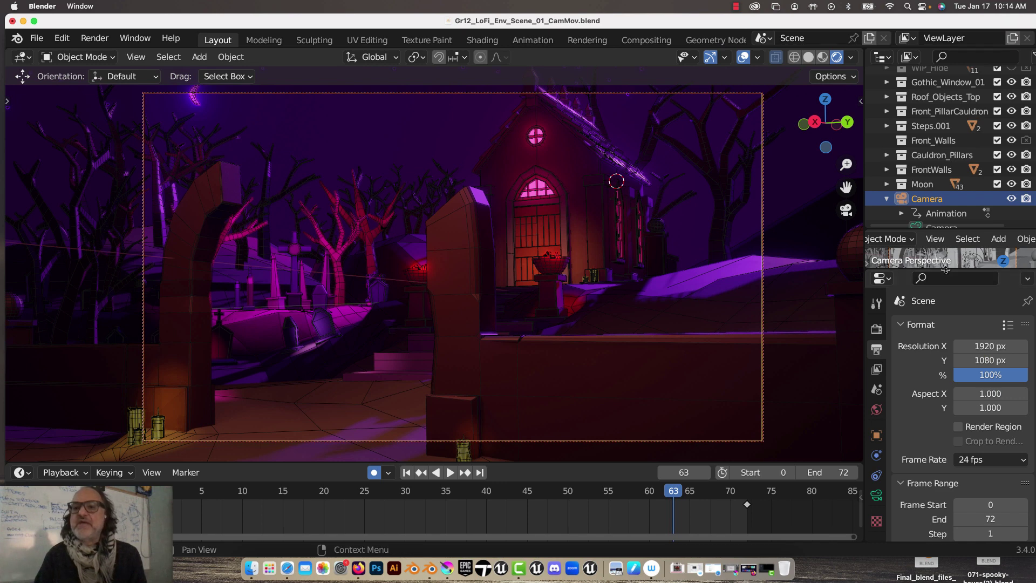
drag(947, 270, 944, 193)
scroll(935, 365, down, 5)
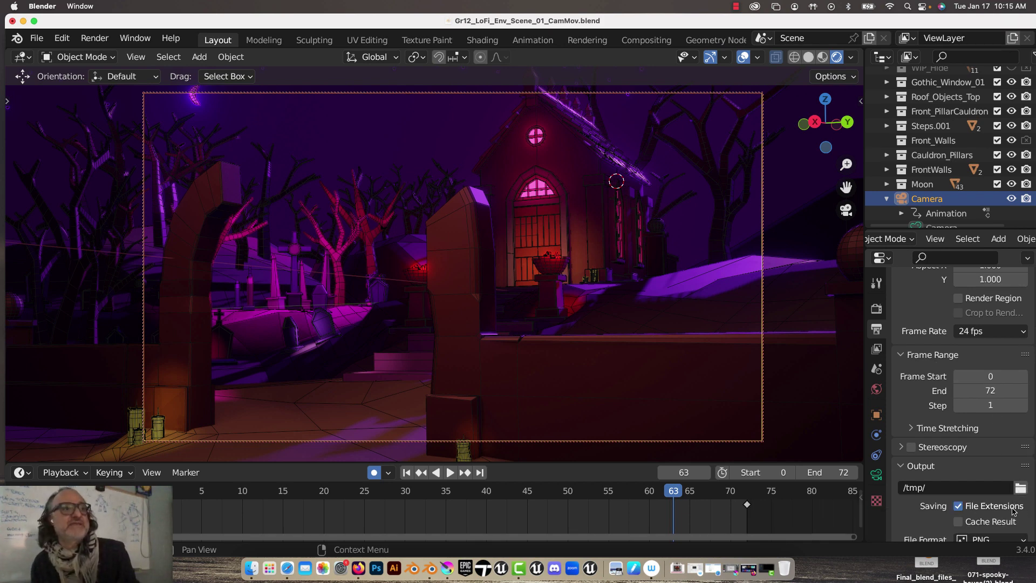
drag(864, 456, 843, 448)
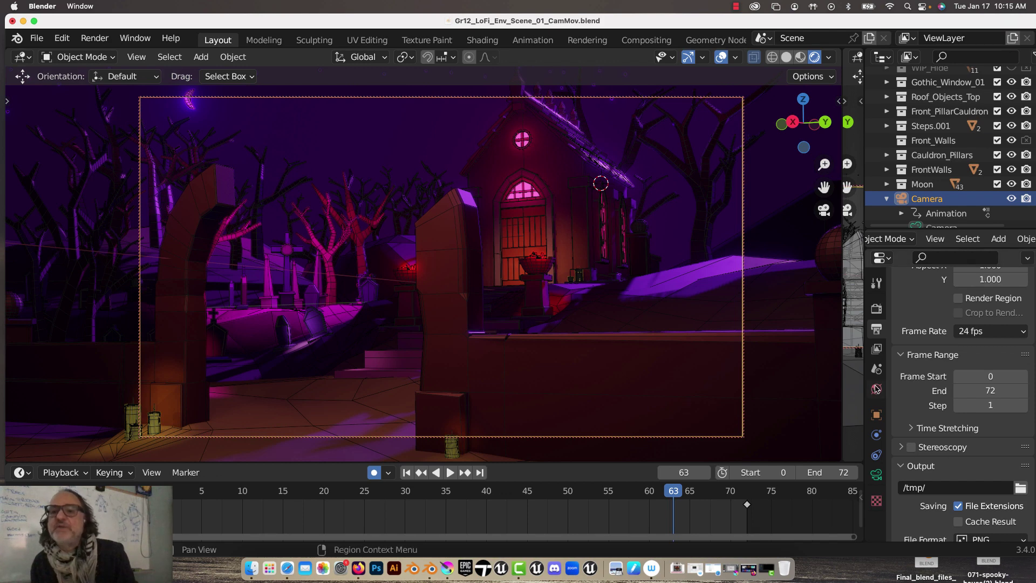
scroll(930, 470, down, 4)
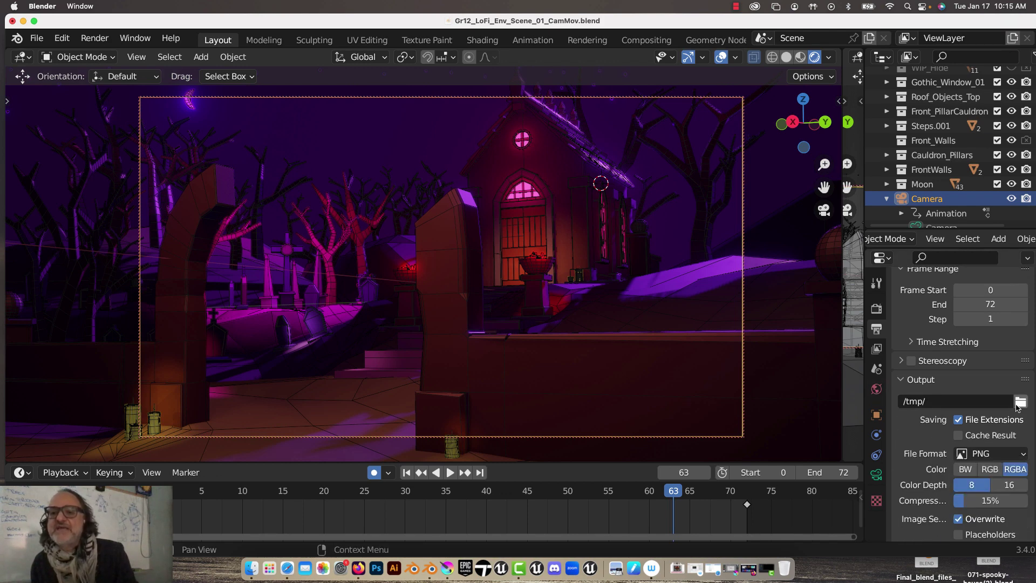
- Browse for the render output location and open Documents/_CSS_2022_Sem1/Gr12_Anim/Gr12-Env_Blender
click(1020, 402)
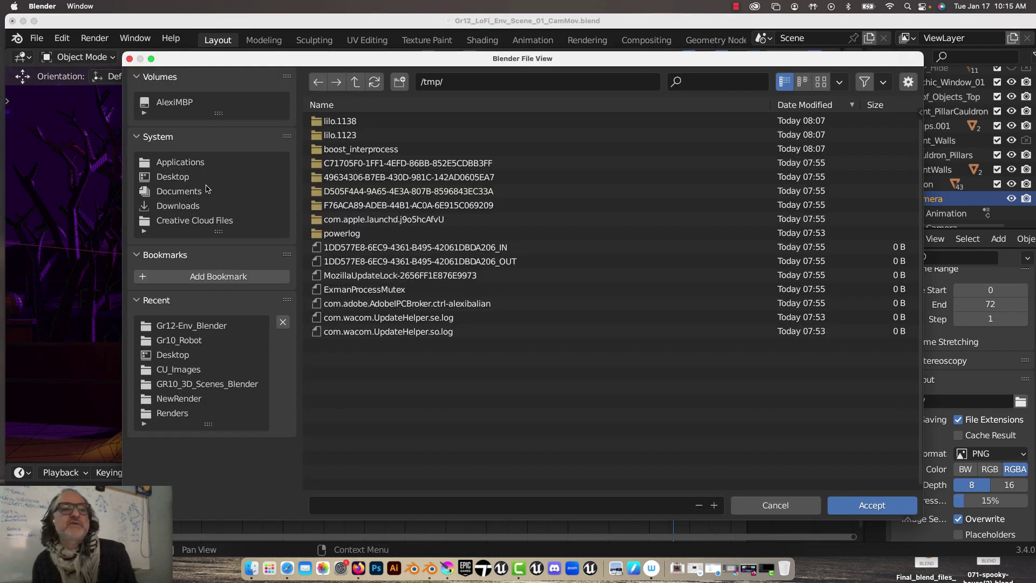
click(189, 193)
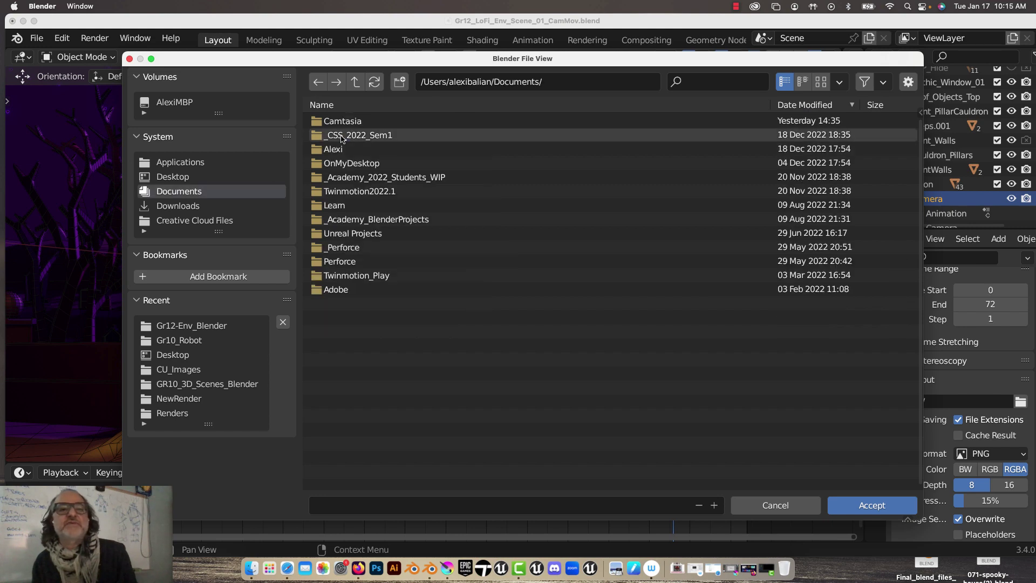
double_click(343, 136)
click(341, 138)
double_click(342, 136)
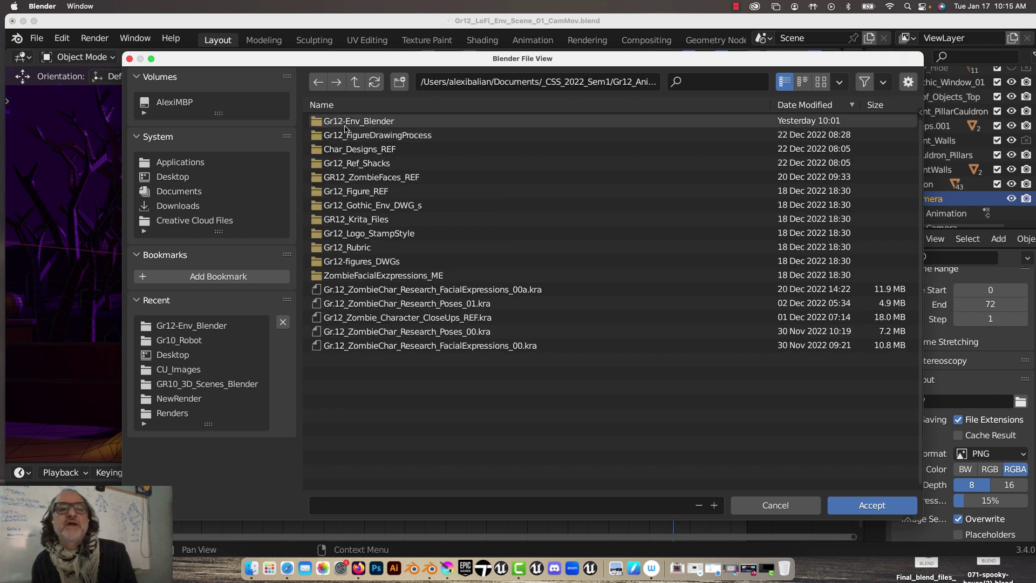
double_click(344, 123)
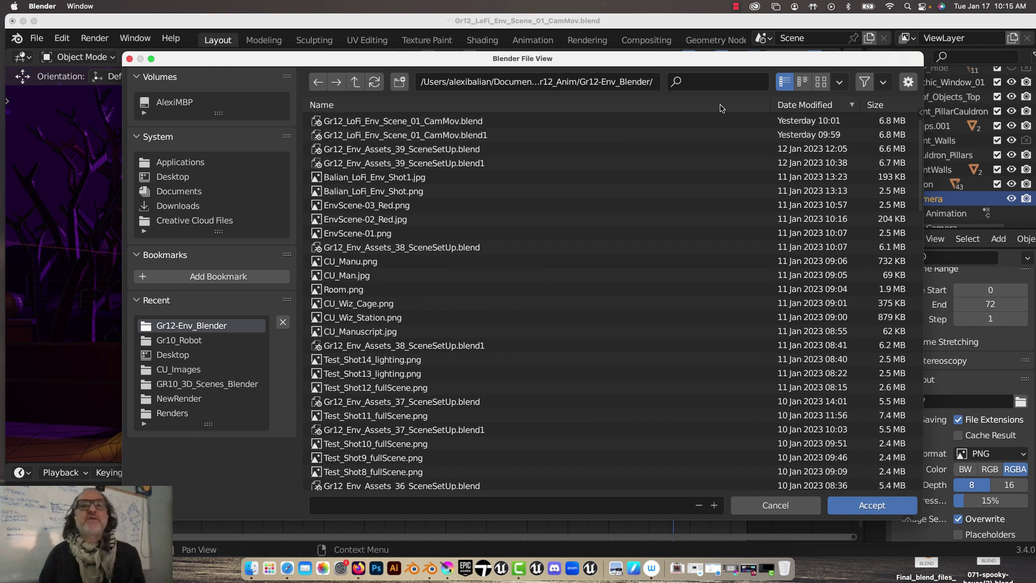
- Create a folder named RendAnim inside Gr12-Env_Blender and accept it as the render output path
click(399, 82)
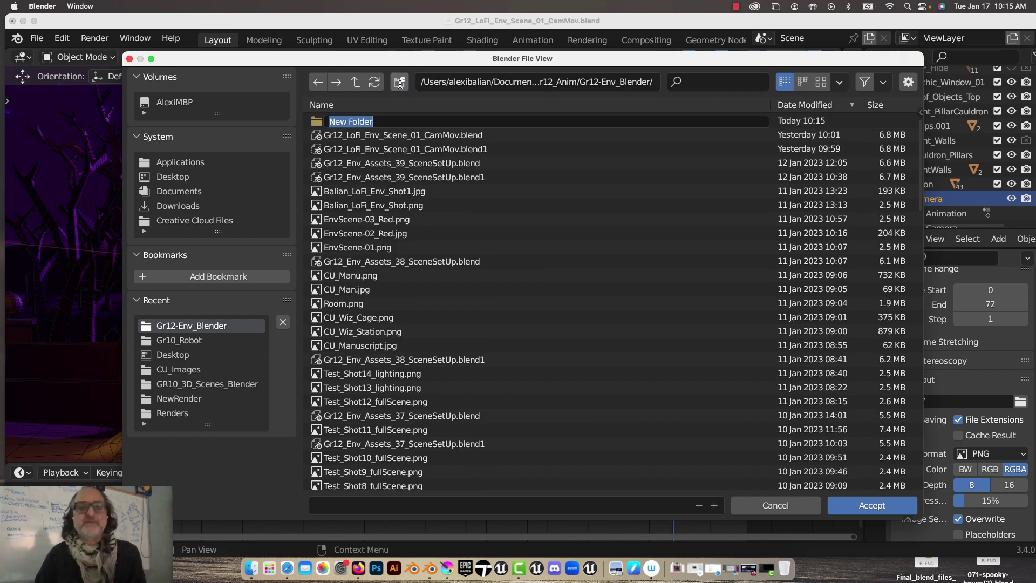
text(RendAnim)
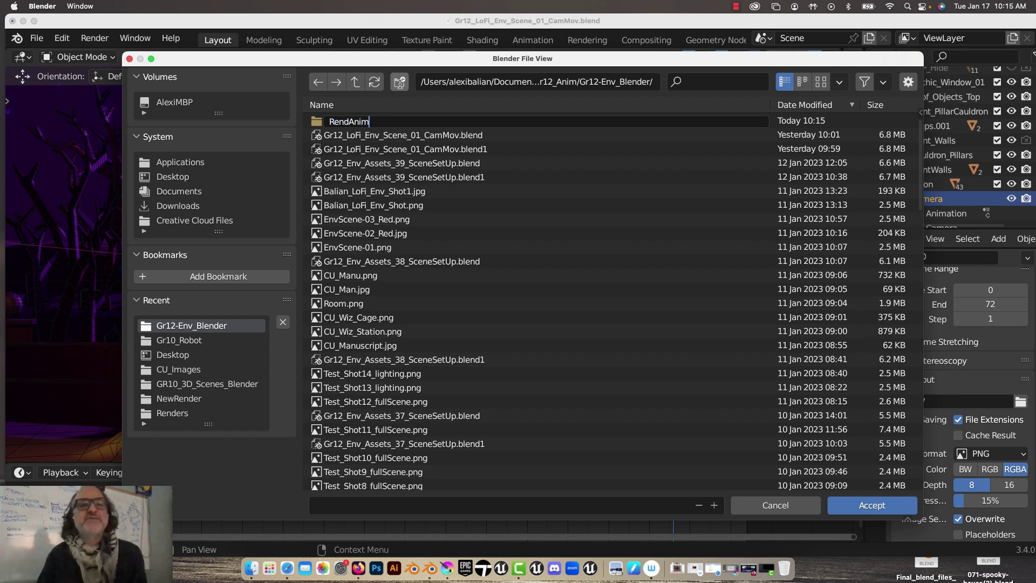
key(Return)
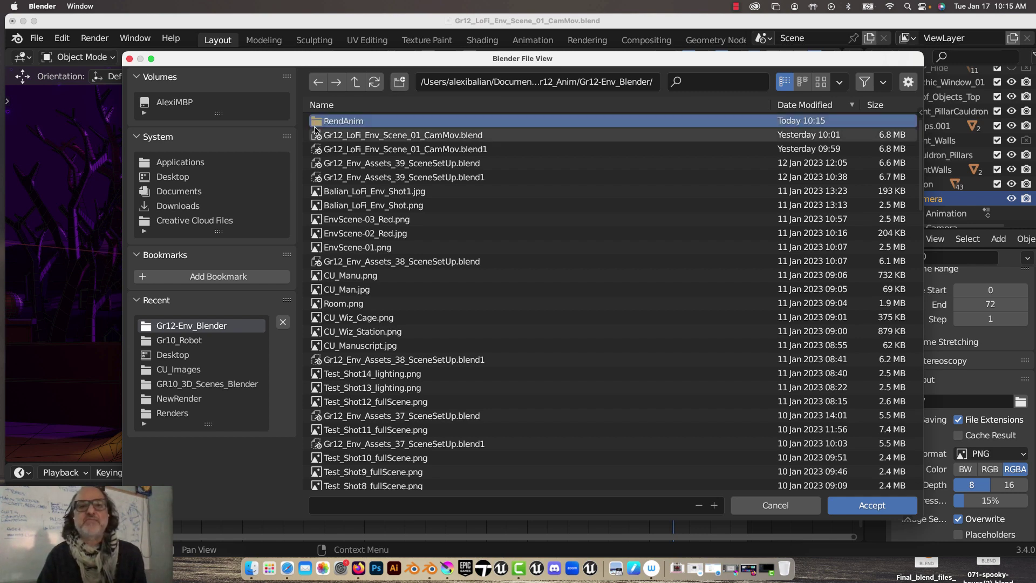
click(909, 504)
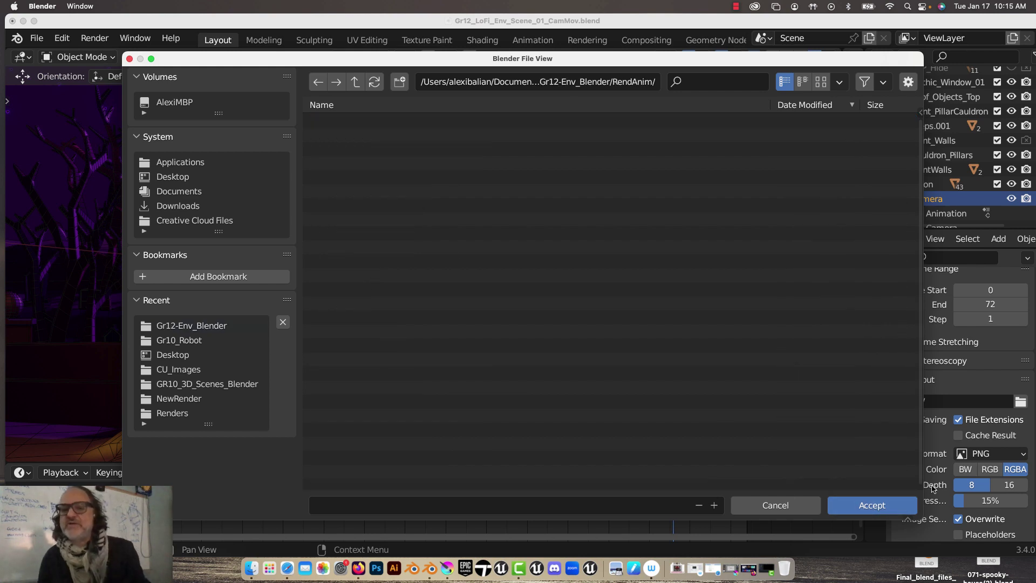
click(872, 505)
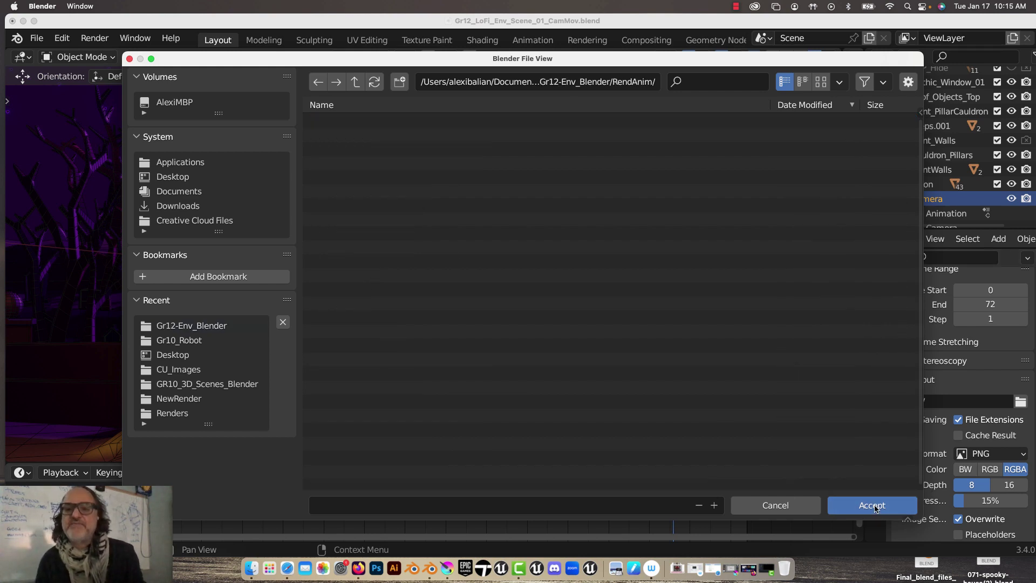
- Set the render output file format to FFmpeg Video
scroll(976, 460, down, 1)
scroll(975, 460, down, 2)
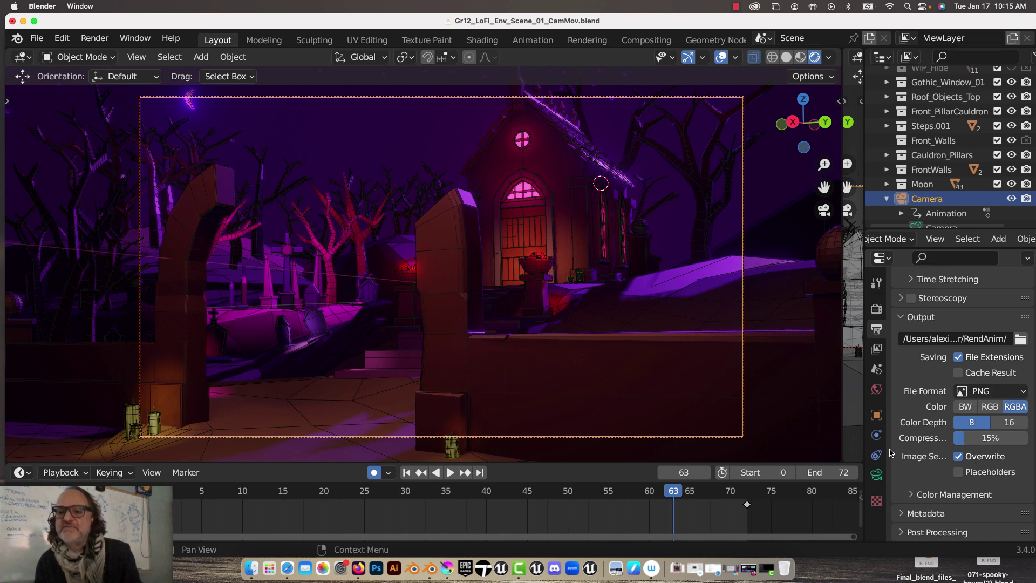
click(1024, 391)
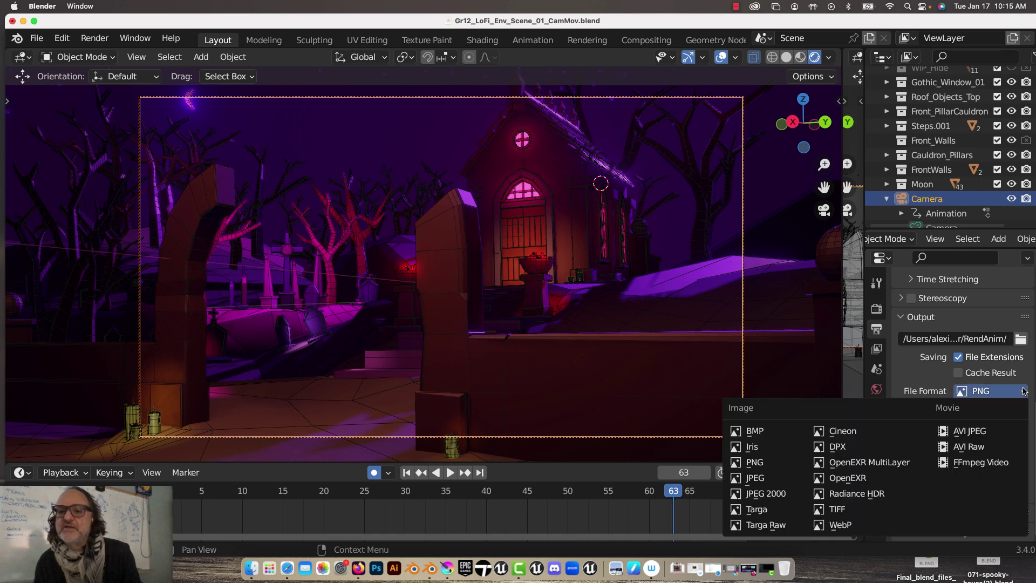
click(977, 467)
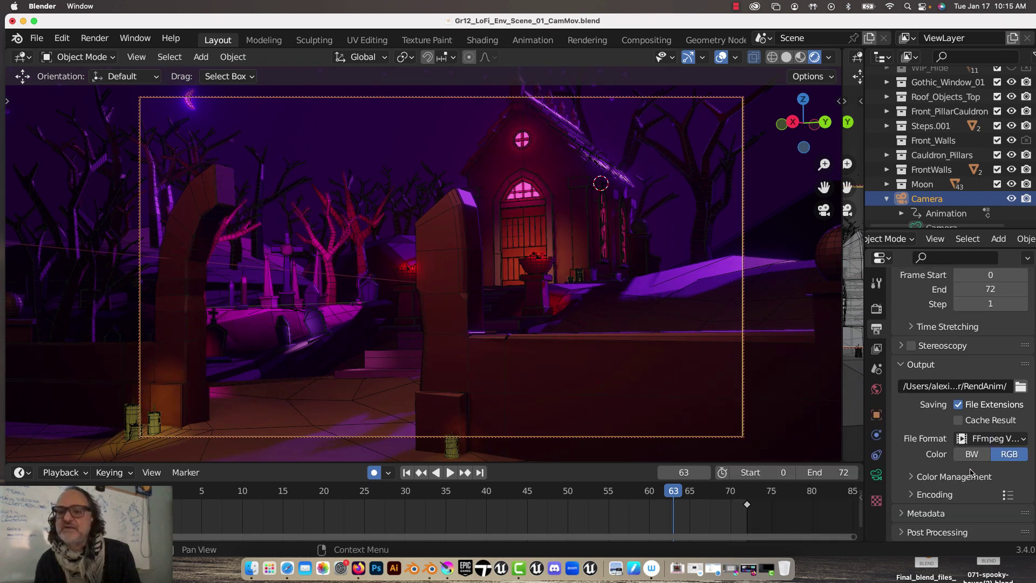
- Expand the encoding settings and set the video container to MPEG-4
click(942, 495)
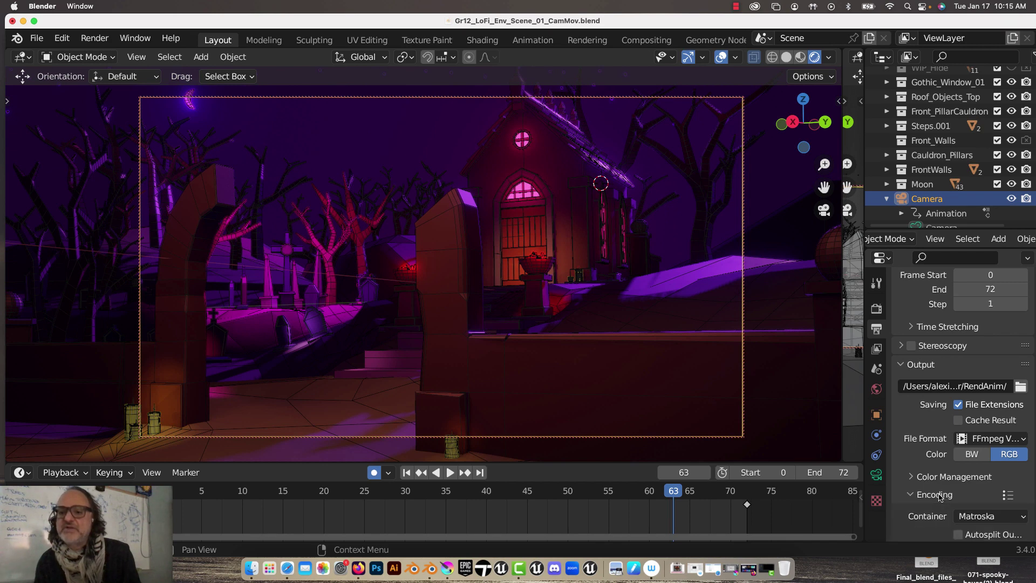
scroll(941, 490, down, 5)
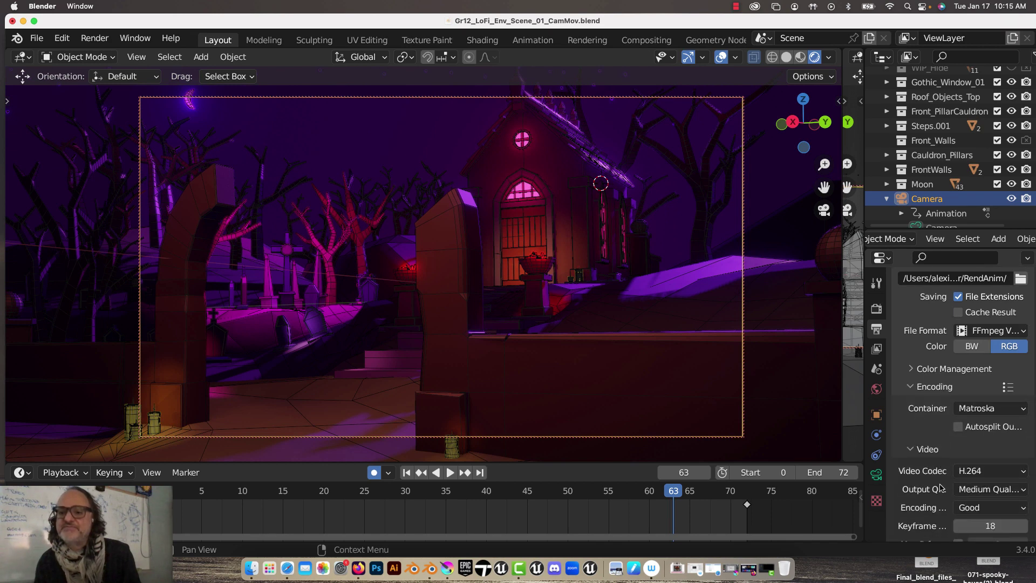
click(983, 410)
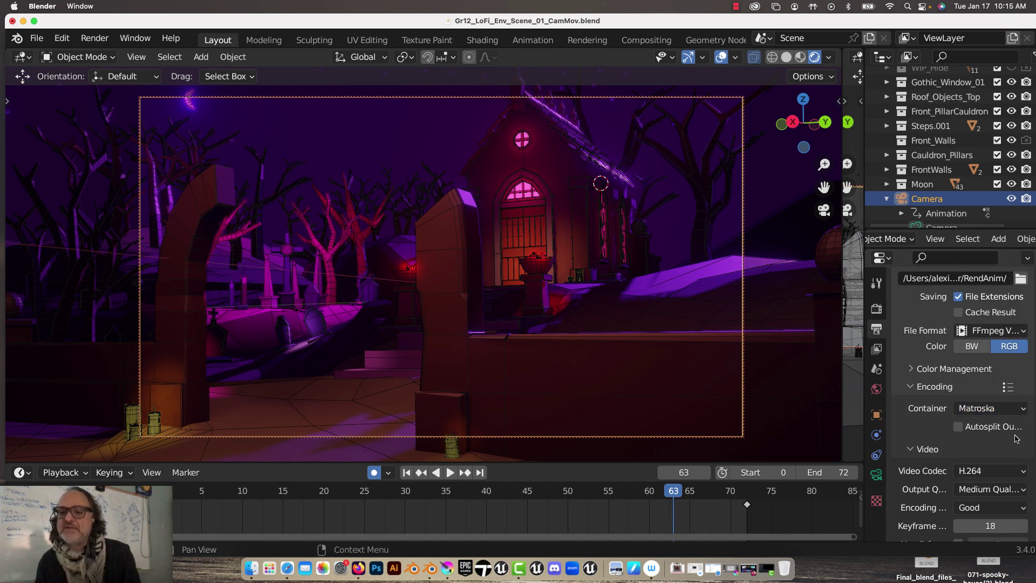
click(1017, 411)
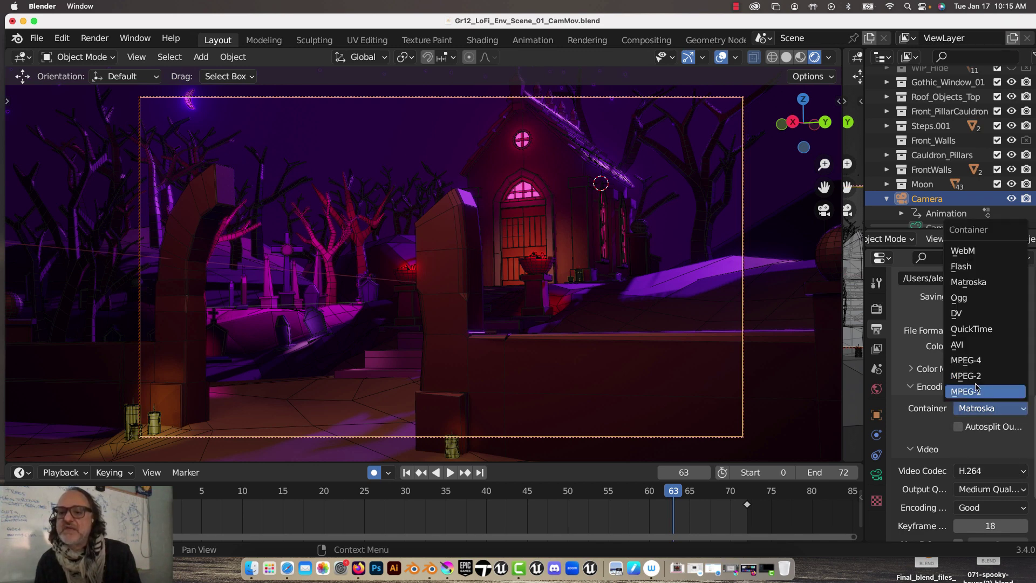
click(973, 361)
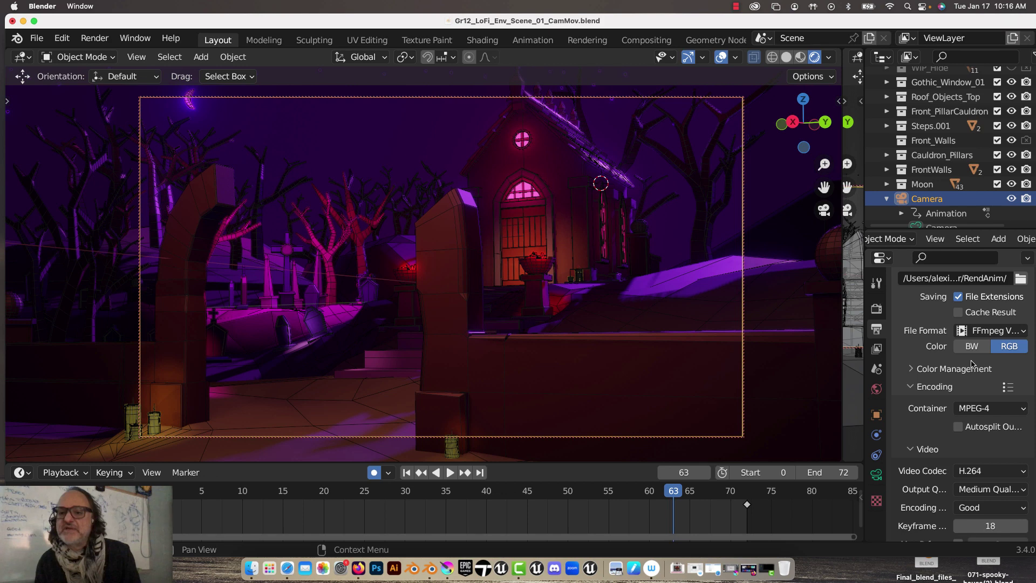
- Set the video encoding speed to Good and the output quality to High Quality
click(998, 511)
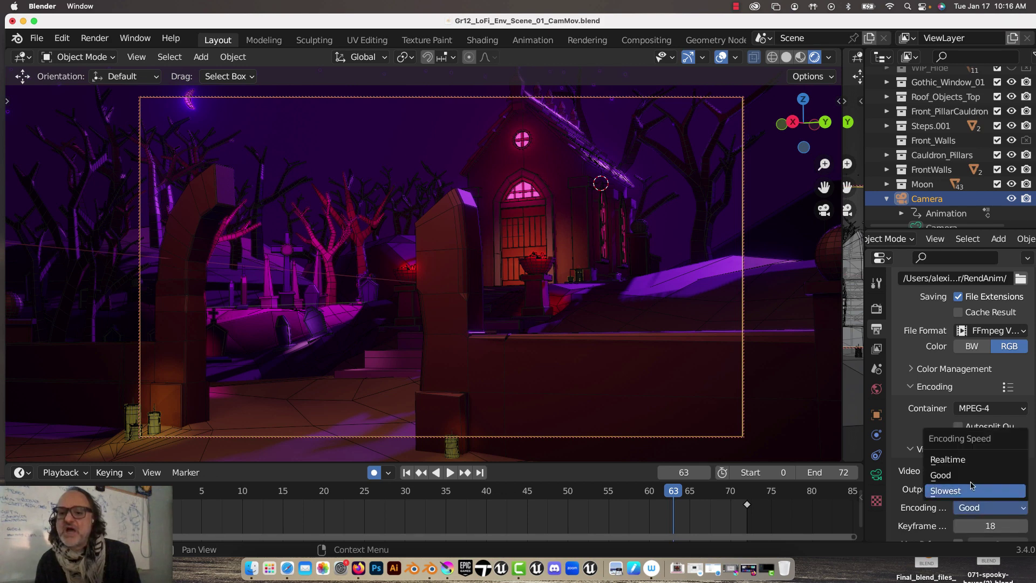
click(941, 475)
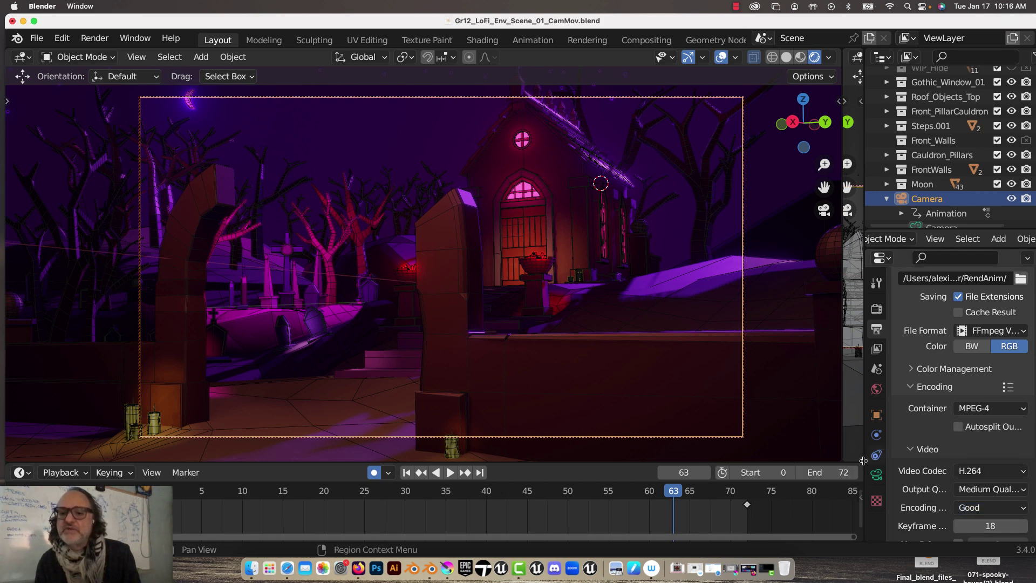
scroll(929, 473, down, 3)
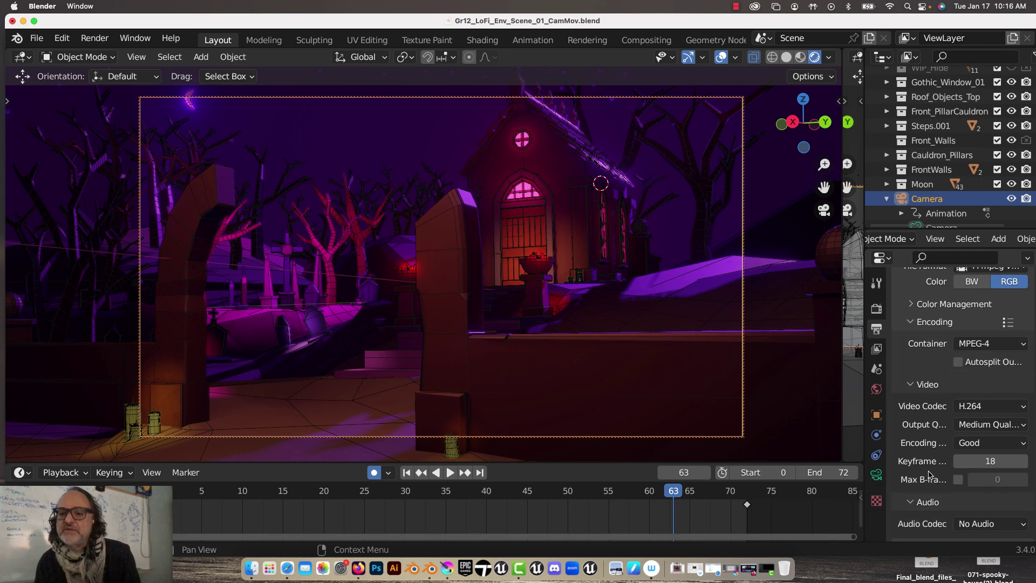
click(1004, 425)
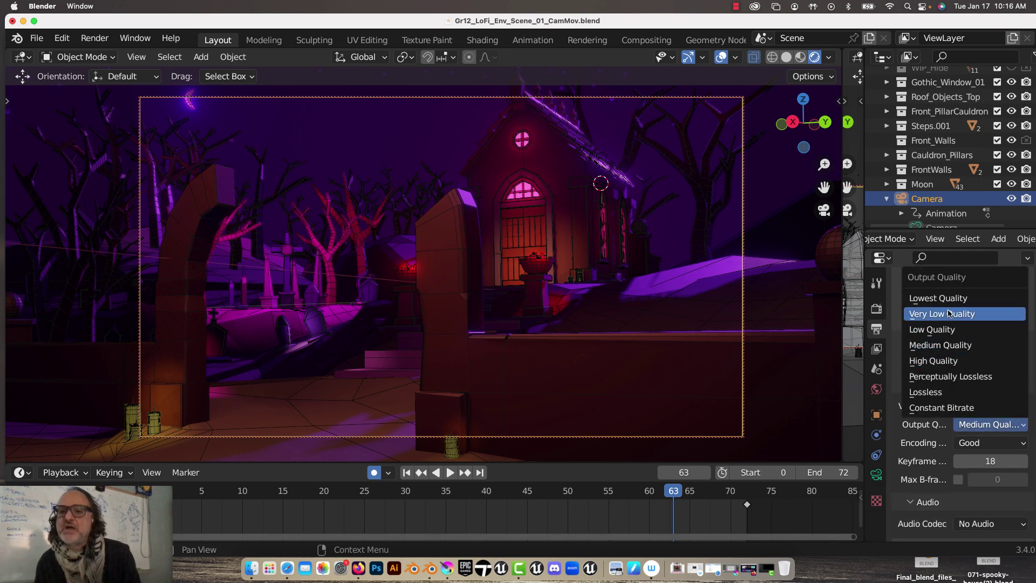
click(937, 360)
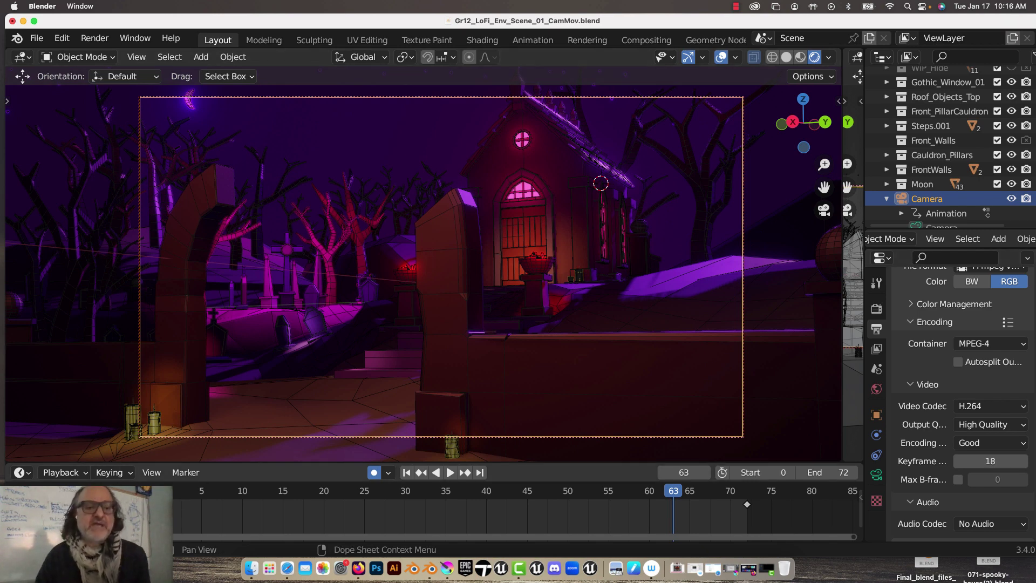
- Enlarge the timeline, fit the whole frame range in it, and select the camera keyframes at frames 0 and 72
drag(170, 539, 797, 500)
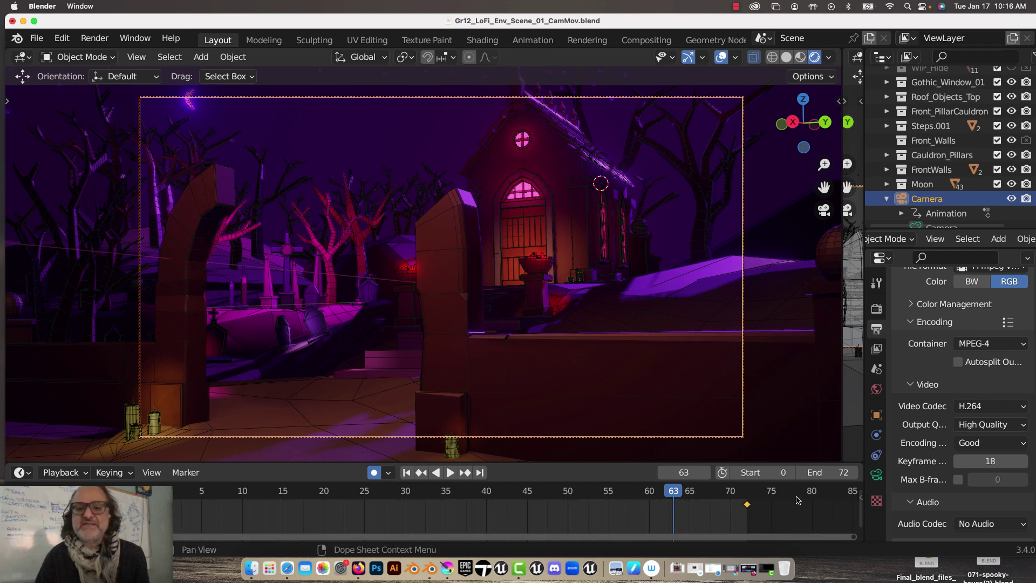
drag(483, 462, 483, 360)
key(Home)
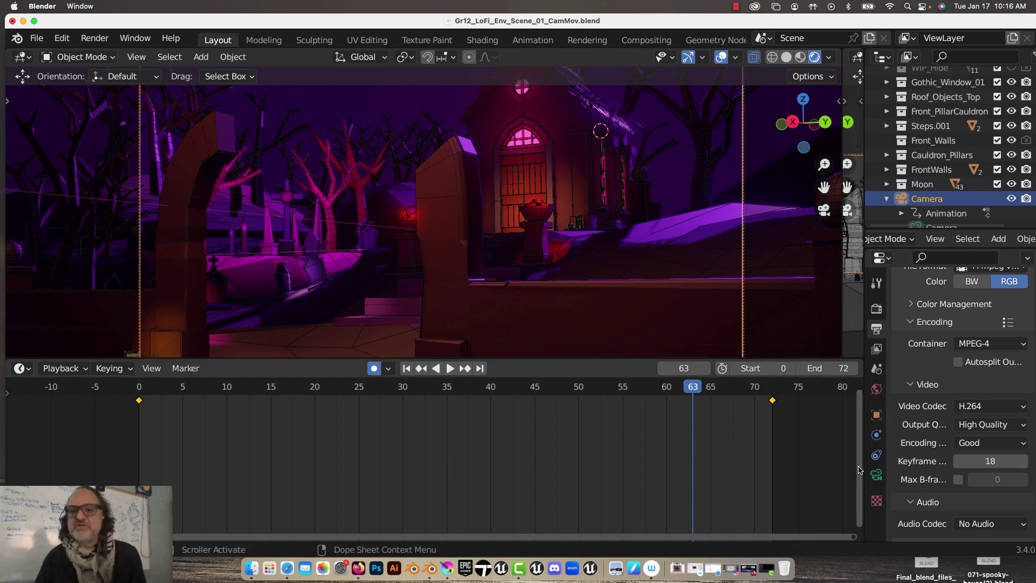
drag(862, 450, 861, 422)
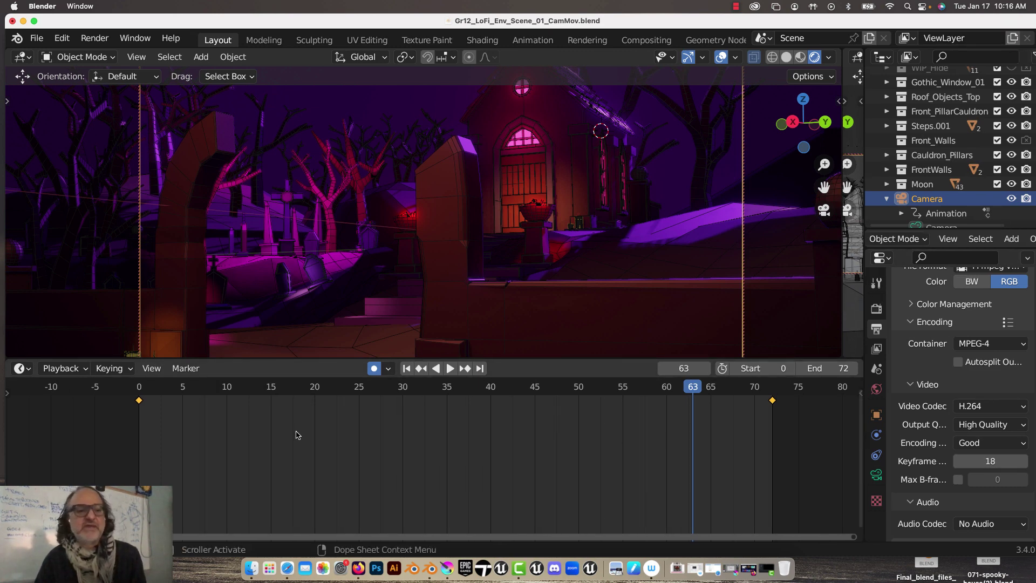
drag(103, 427, 797, 389)
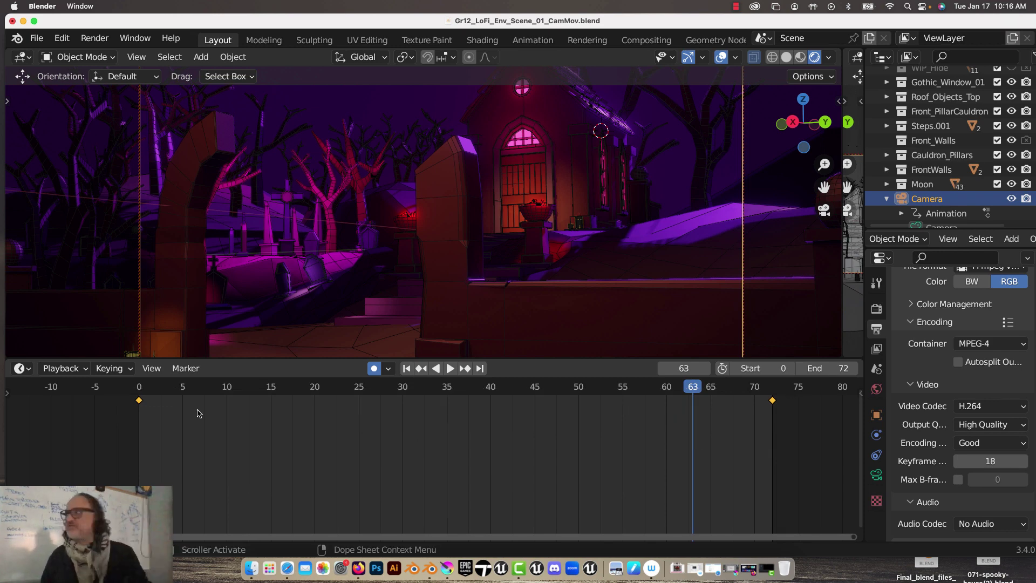
- Set the interpolation mode of the two selected camera keyframes to Bezier
right_click(139, 402)
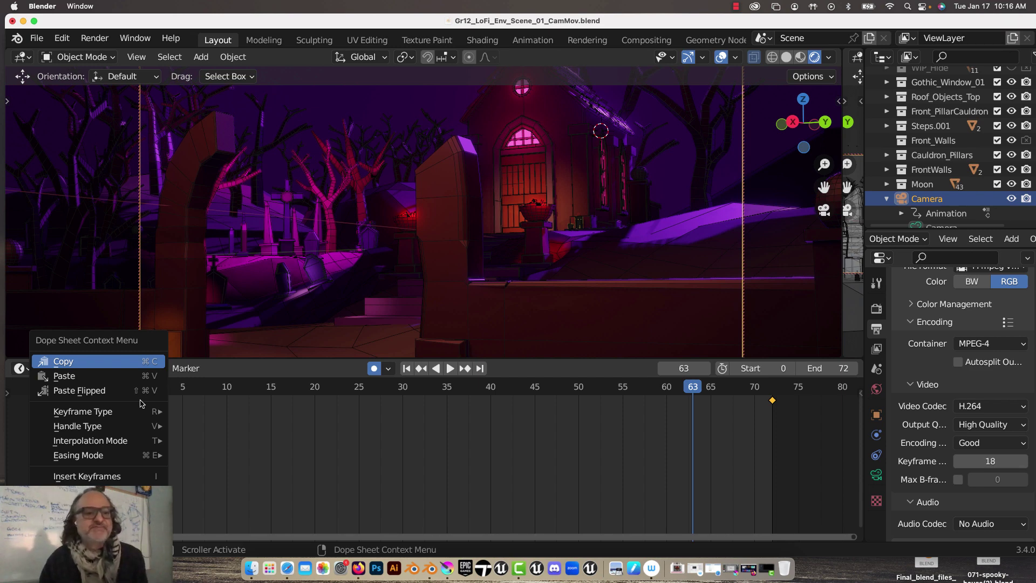
mouse_move(158, 442)
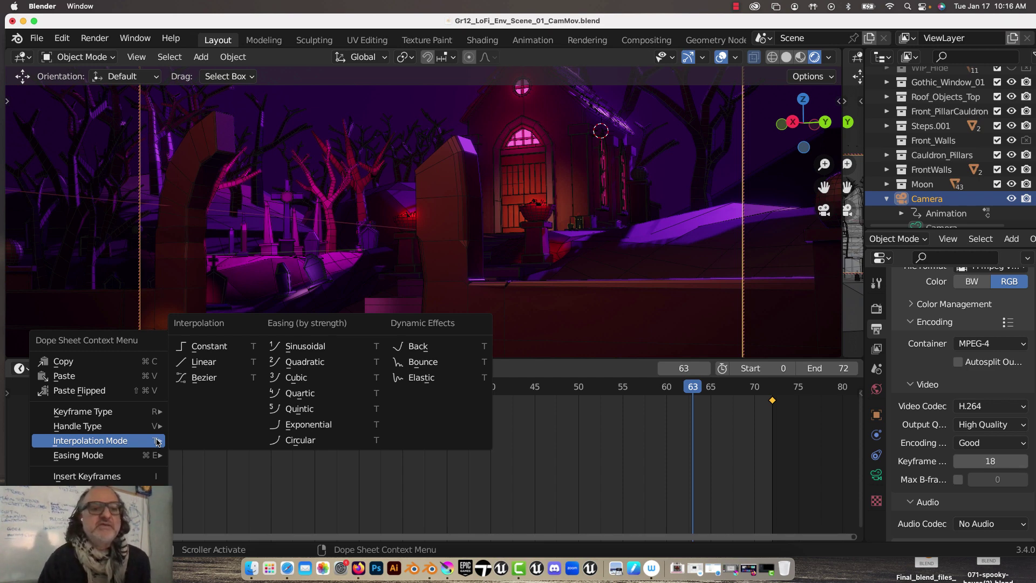
click(207, 378)
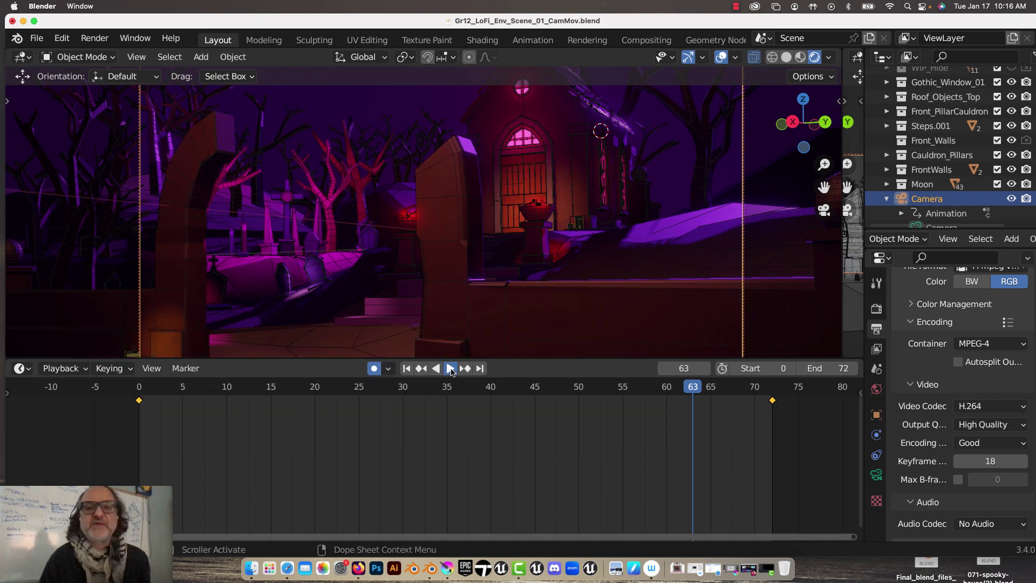
- Play the camera animation with more room for the 3D viewport, and stop it after checking the movement
click(450, 369)
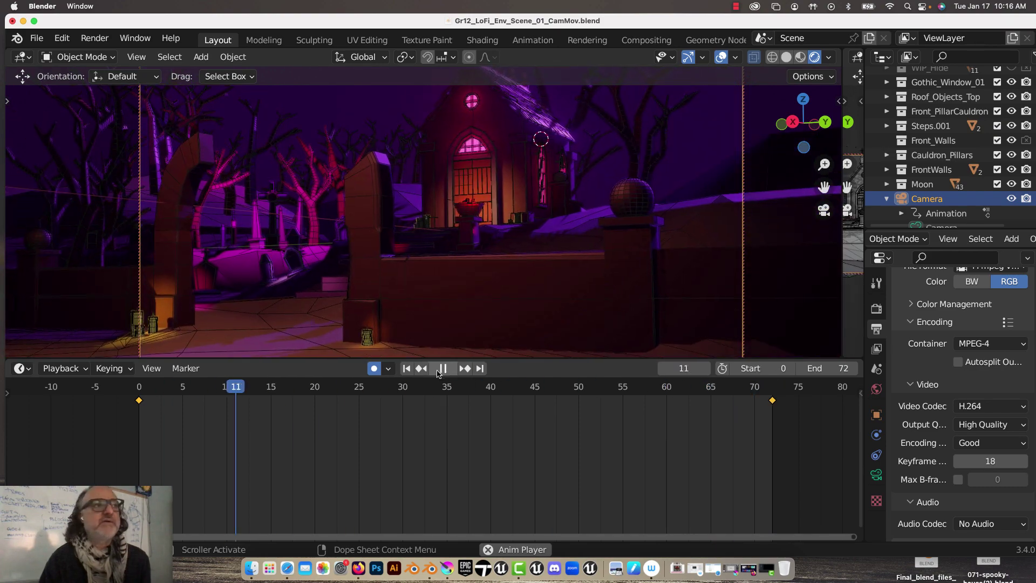
drag(343, 359, 331, 447)
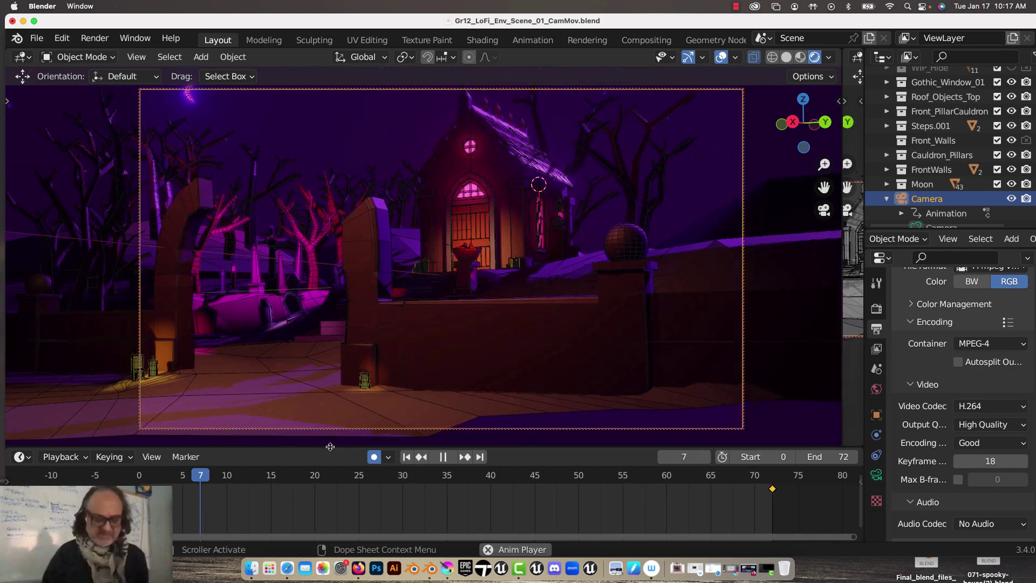
click(446, 457)
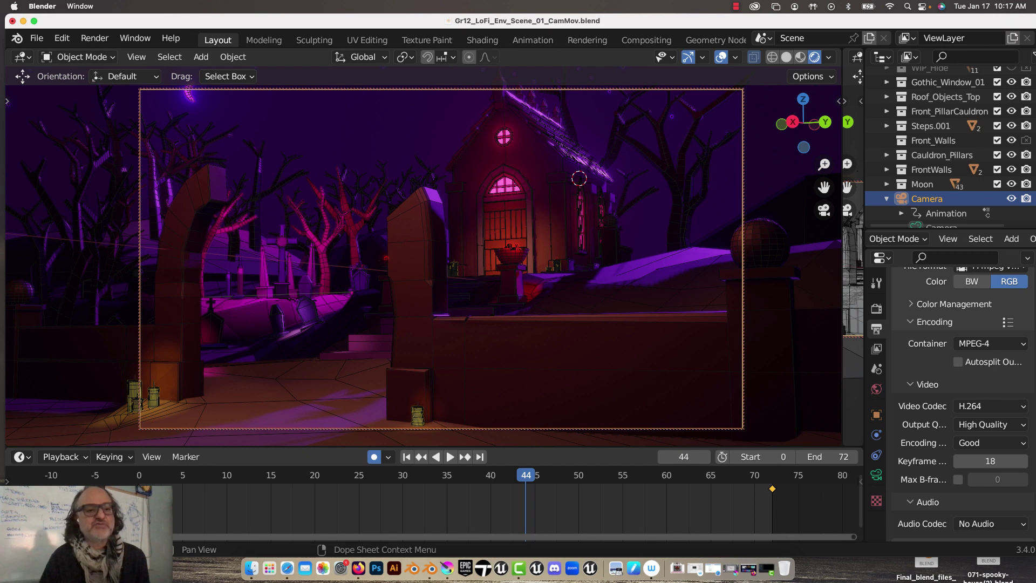
- Change the interpolation mode of both camera keyframes to Linear and preview the camera move in an enlarged viewport
right_click(95, 486)
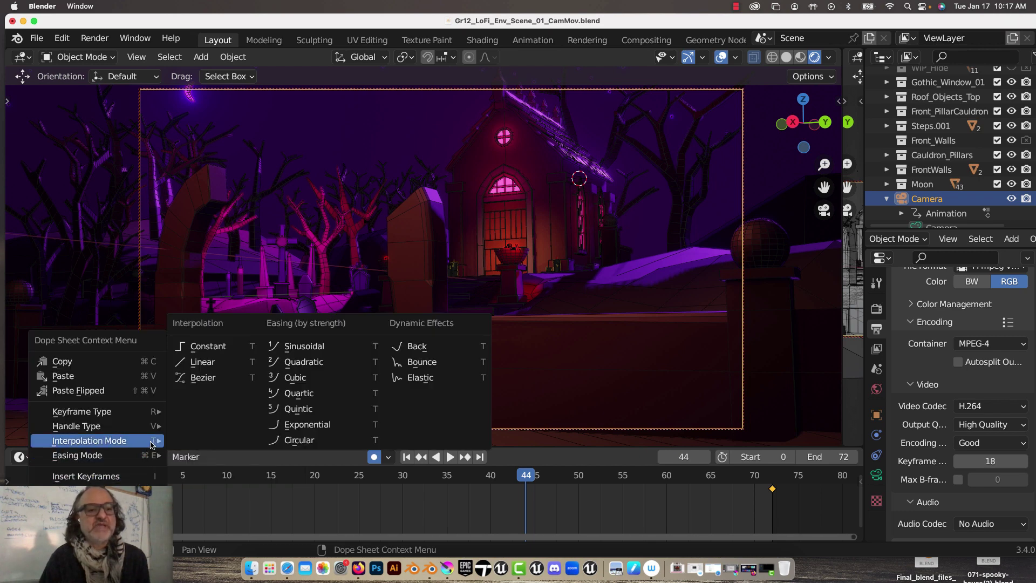
click(206, 366)
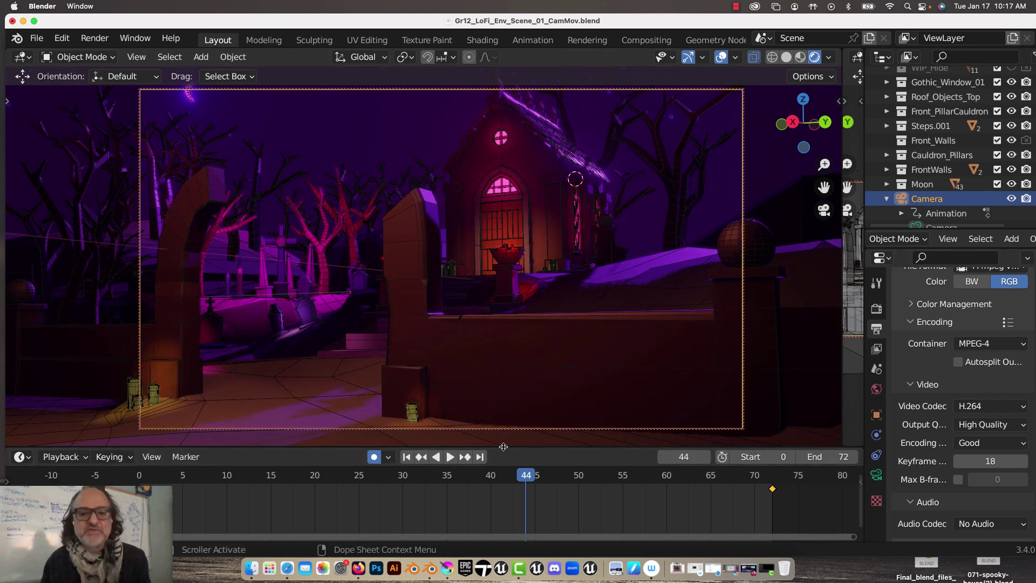
drag(503, 447, 491, 500)
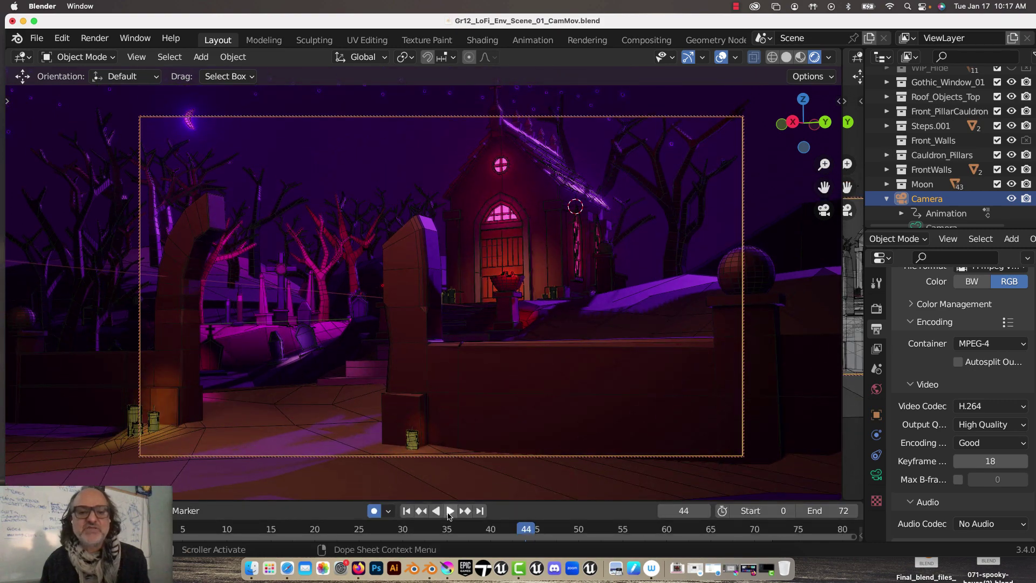
click(449, 512)
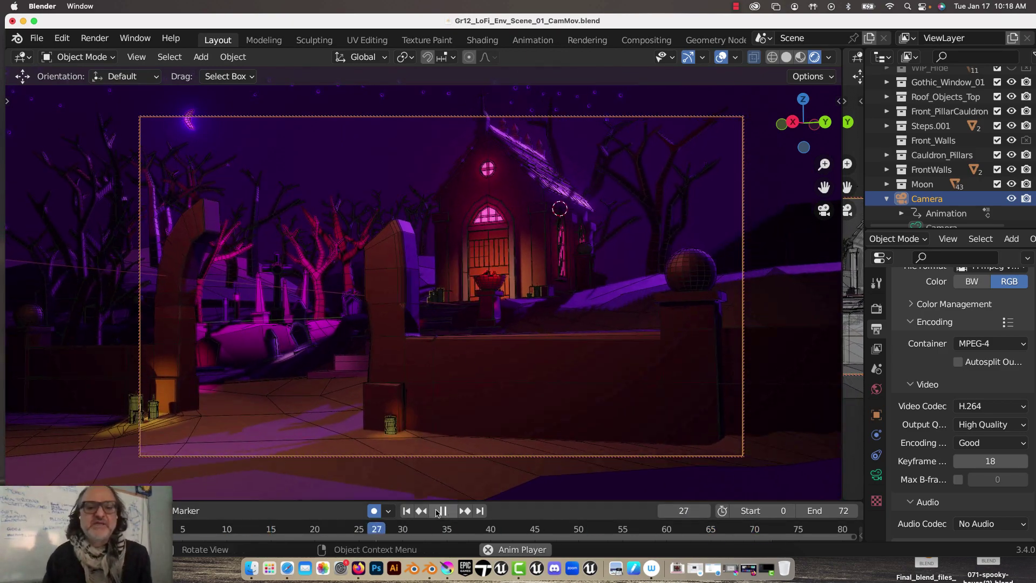
click(443, 510)
- Render the full camera animation to the configured video output
click(93, 38)
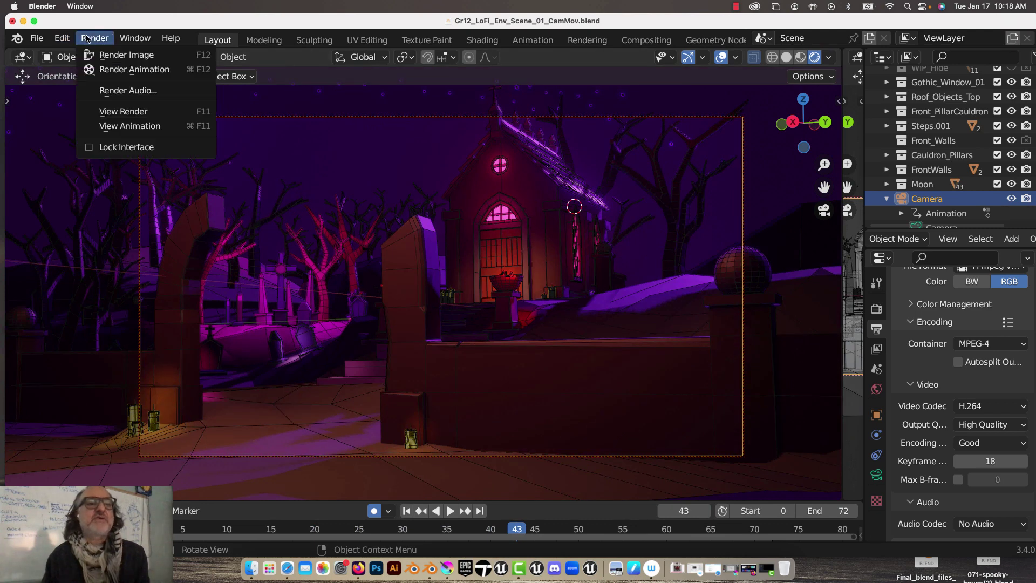
click(98, 68)
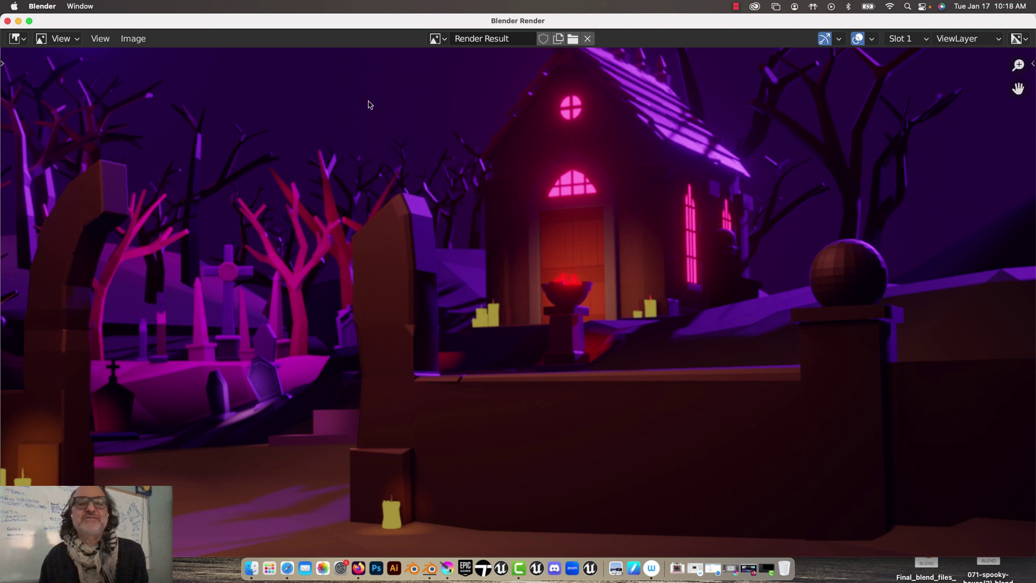
click(736, 7)
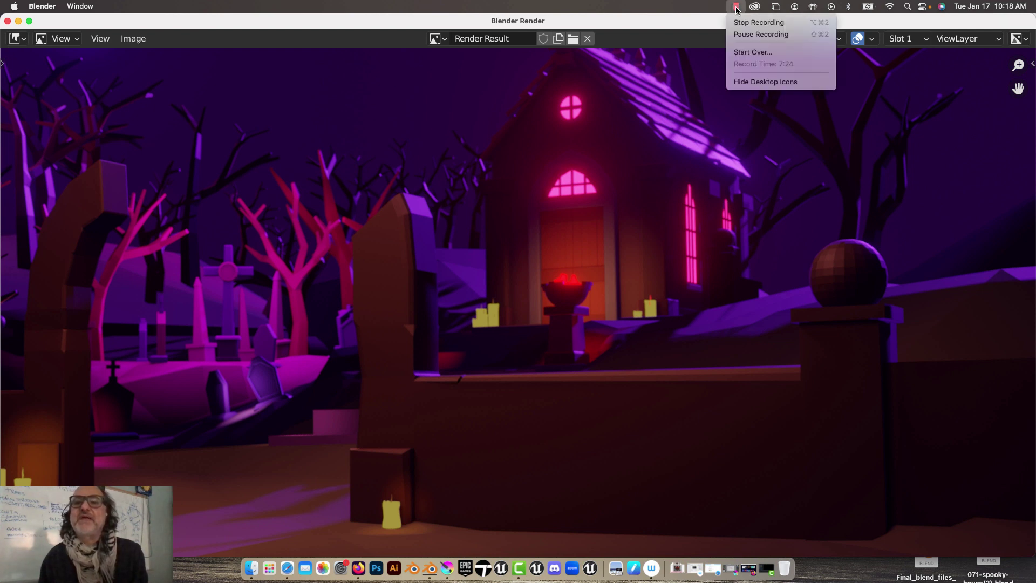
click(736, 23)
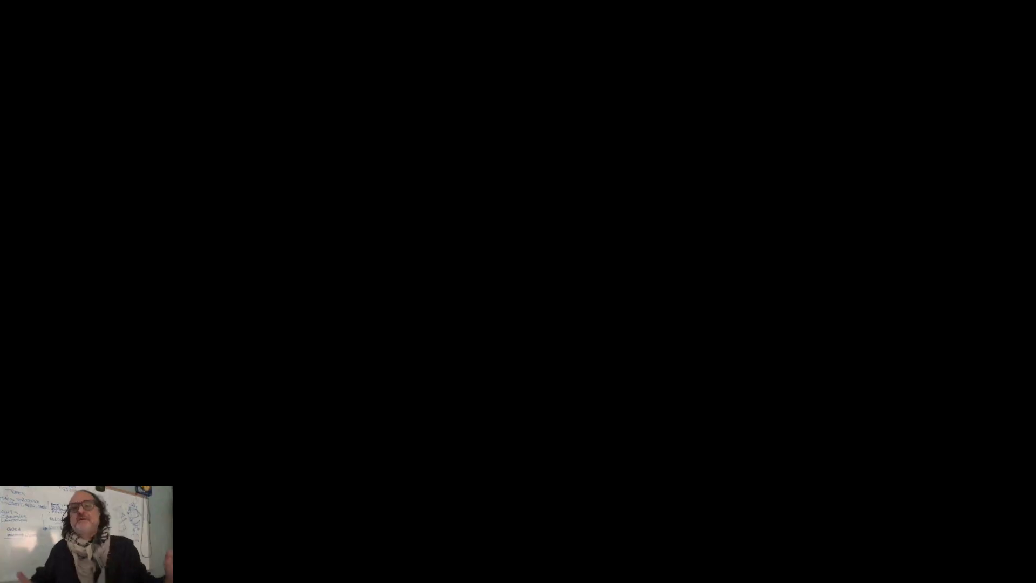